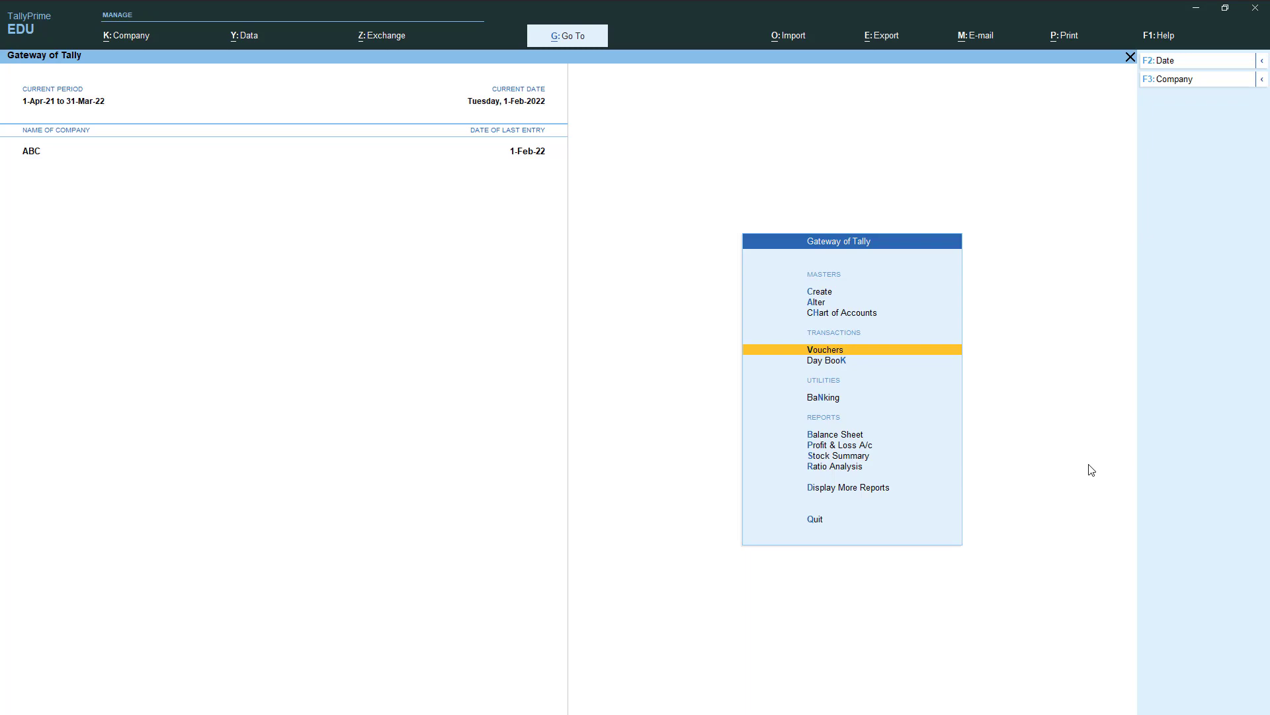
- Open a new sales voucher, and from there open the local TDL configuration with loading on startup left at Yes
key(Return)
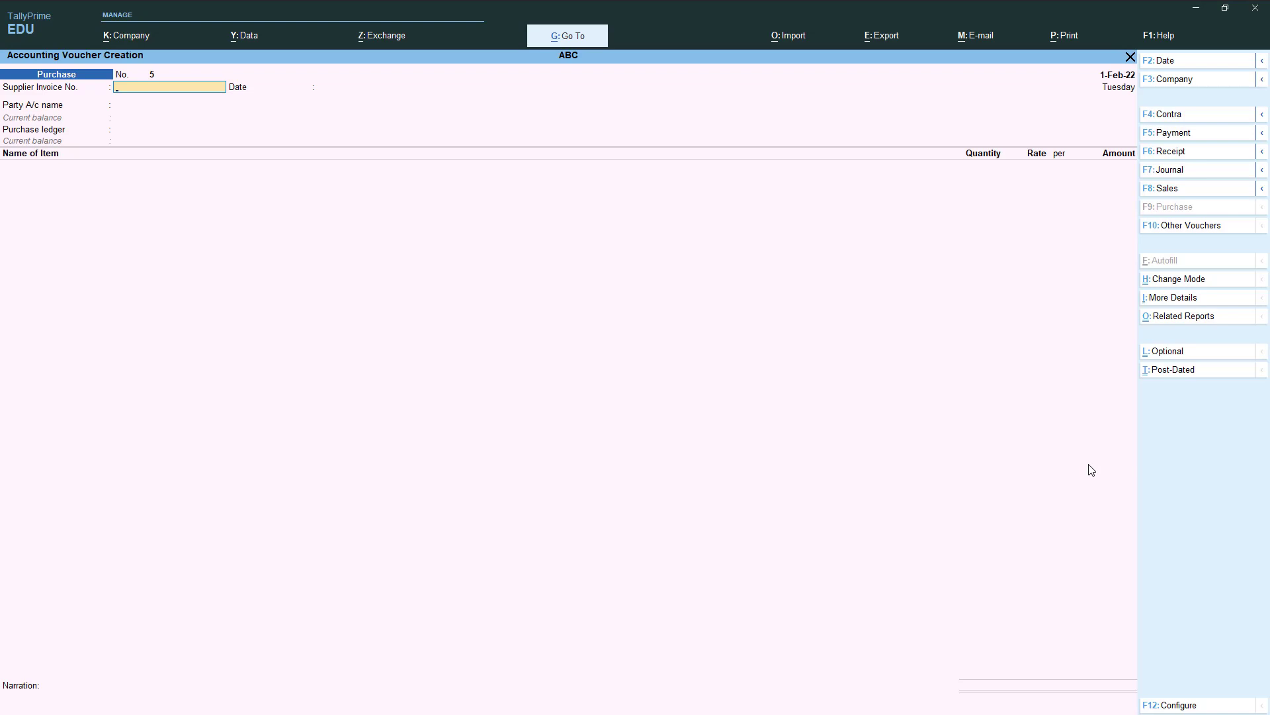
key(F8)
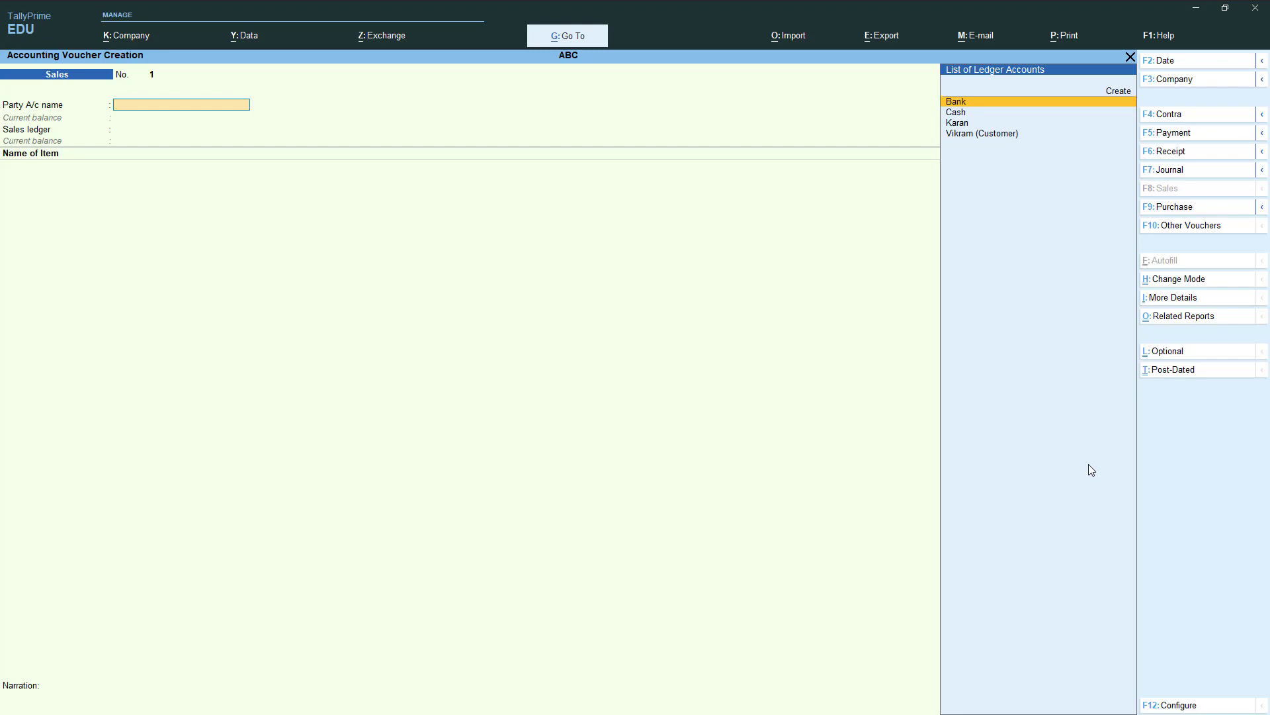
key(F1)
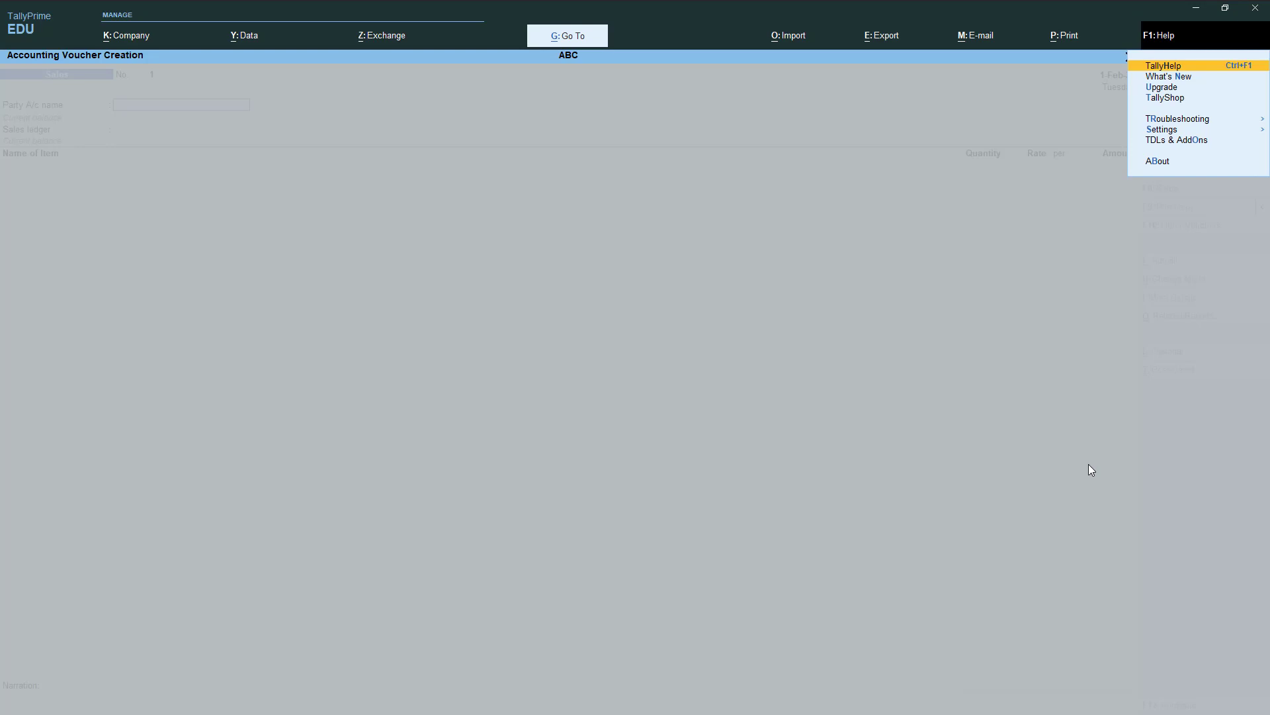
key(o)
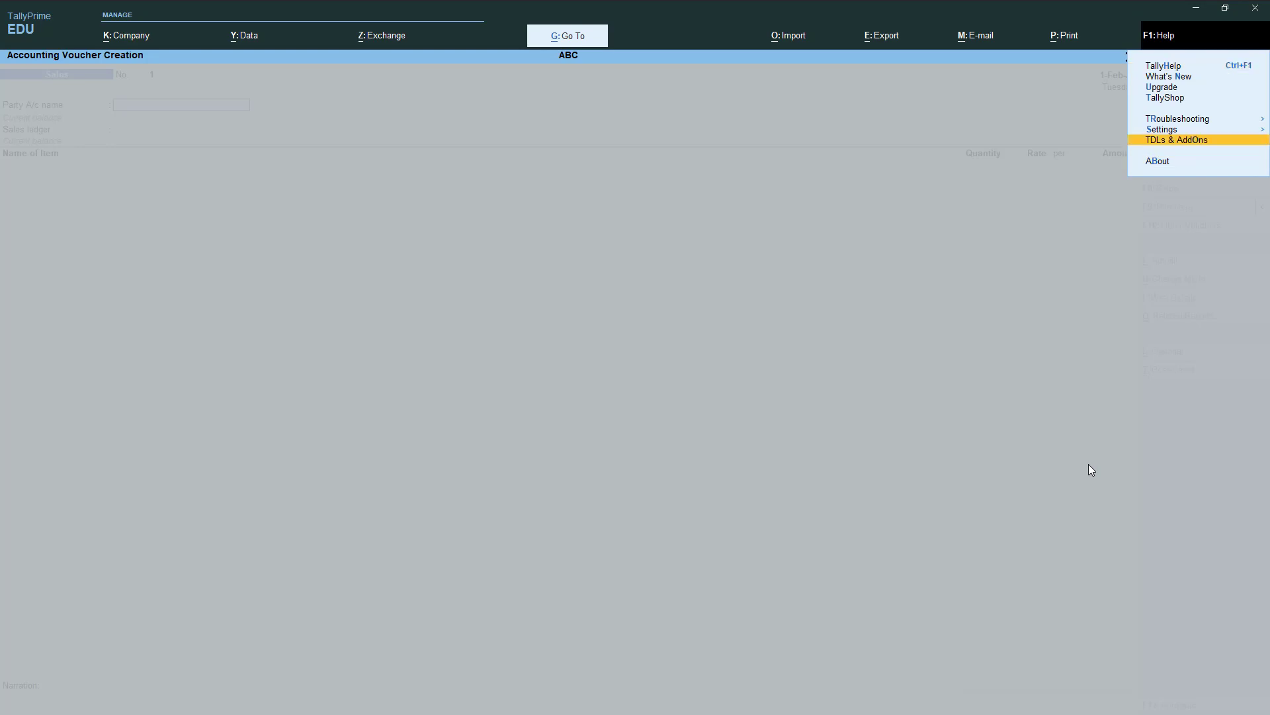
key(Return)
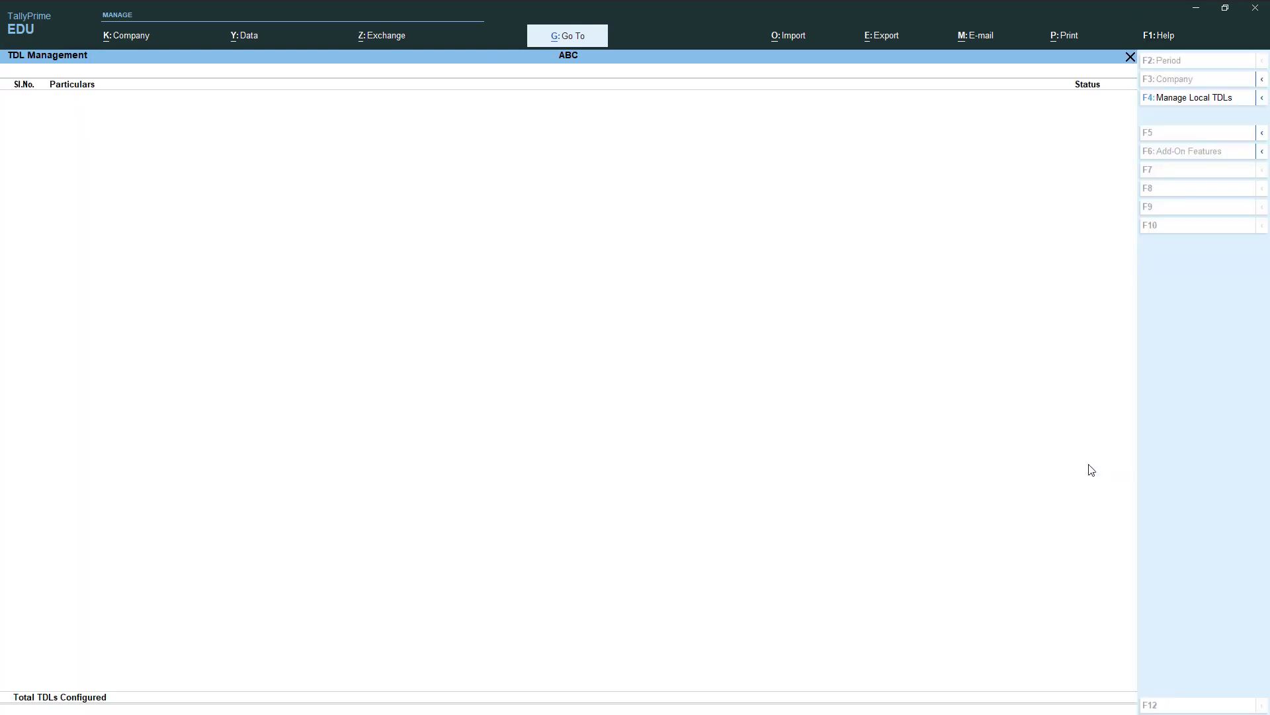
key(F4)
key(Return)
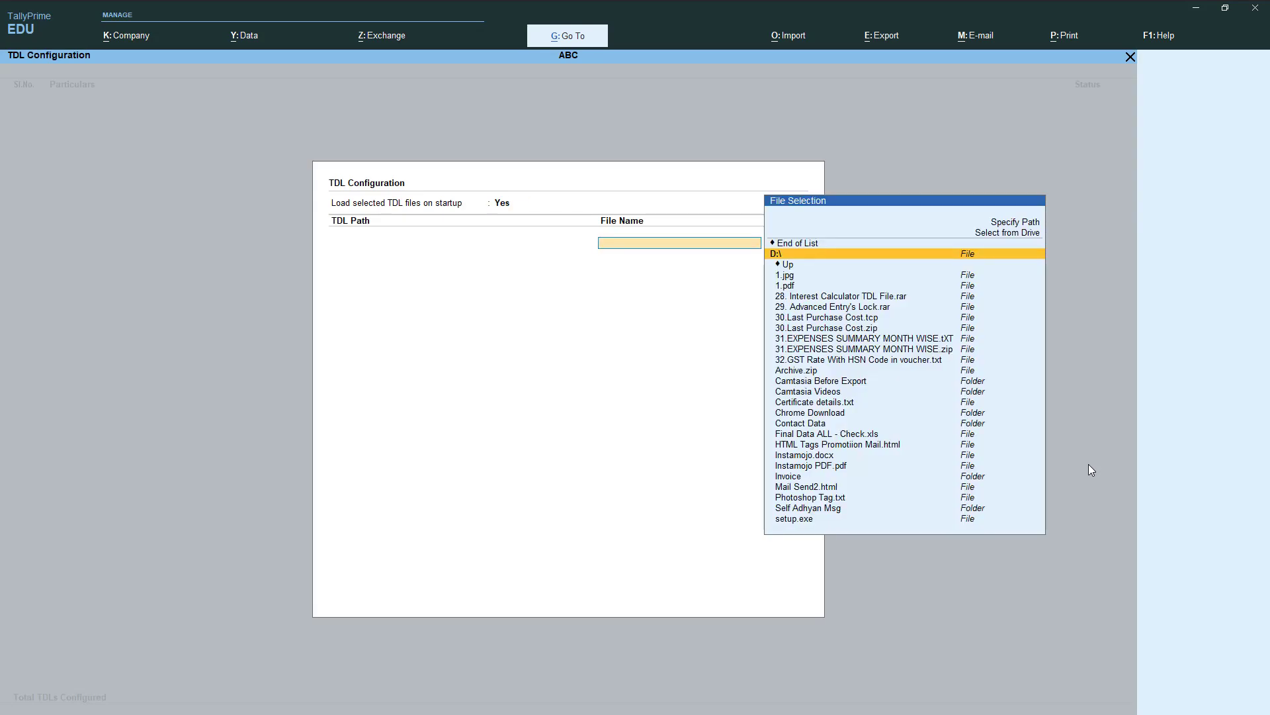
- Add the TDL file 32.GST Rate With HSN Code in voucher.txt from D:\ and save the configuration
key(Down)
key(Down)
key(Down)
key(Down)
key(Down)
key(Down)
key(Down)
key(Down)
key(Down)
key(Down)
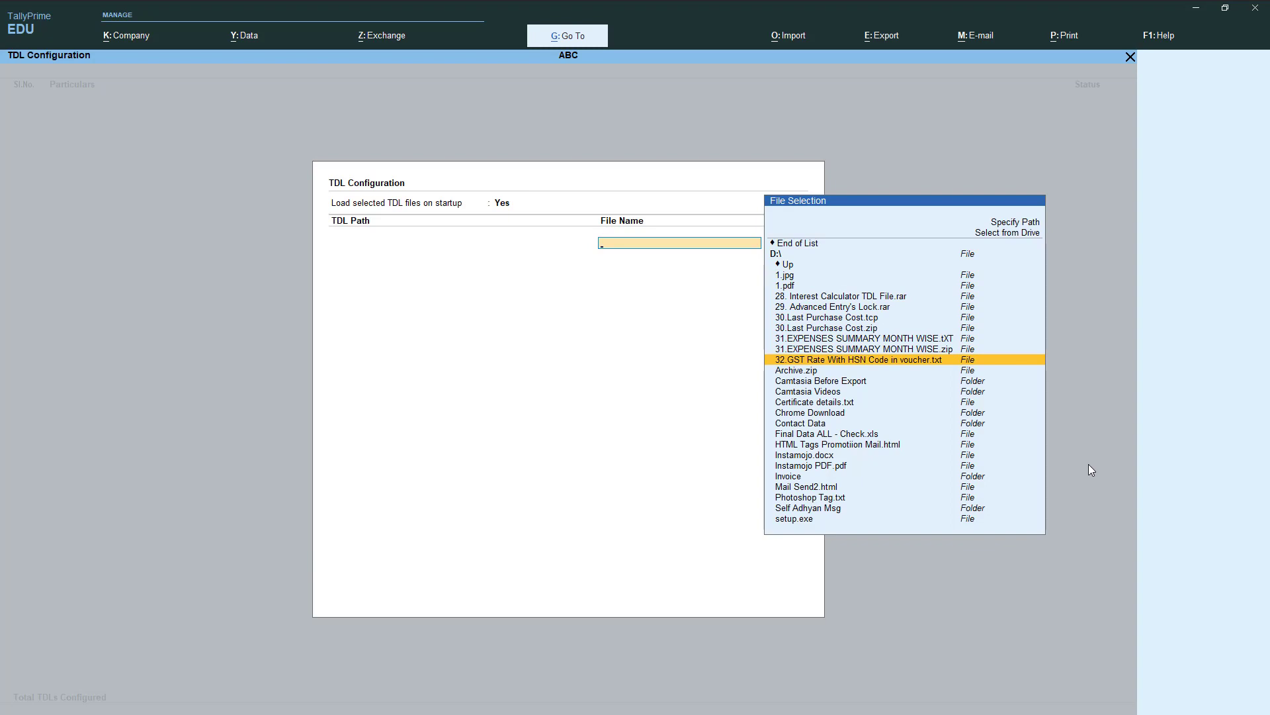
key(Return)
key(Return)
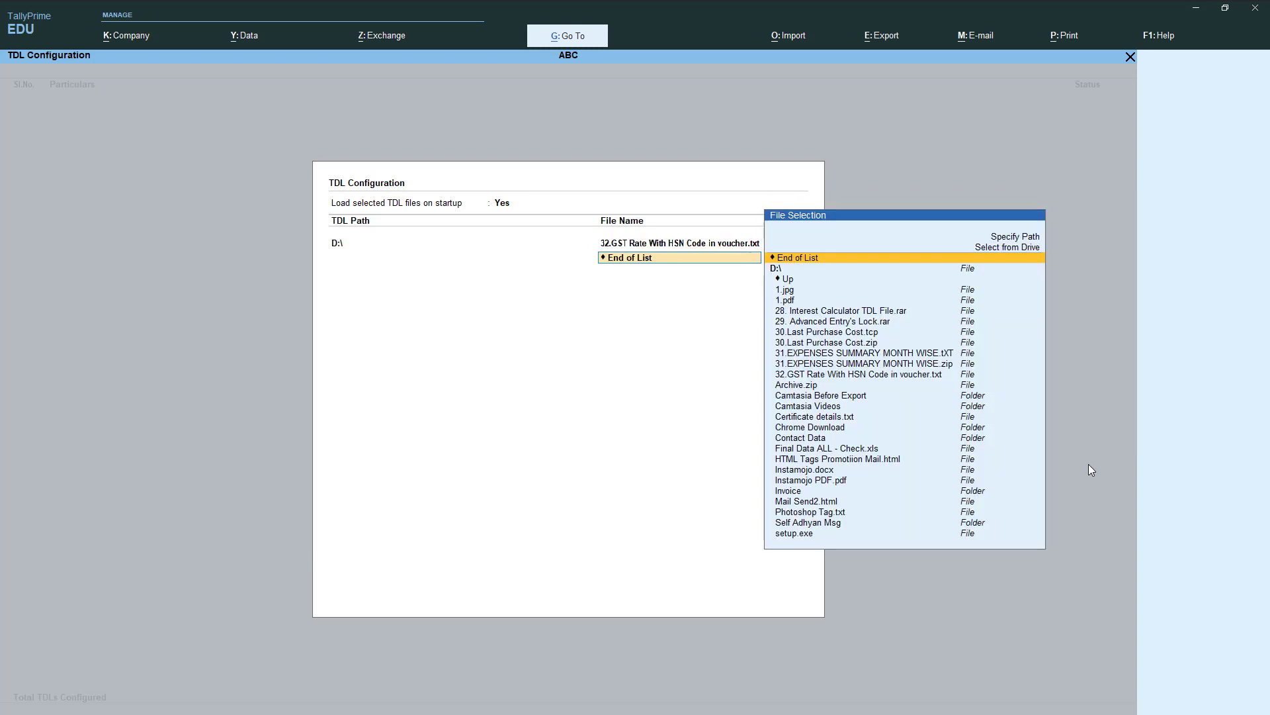
key(Return)
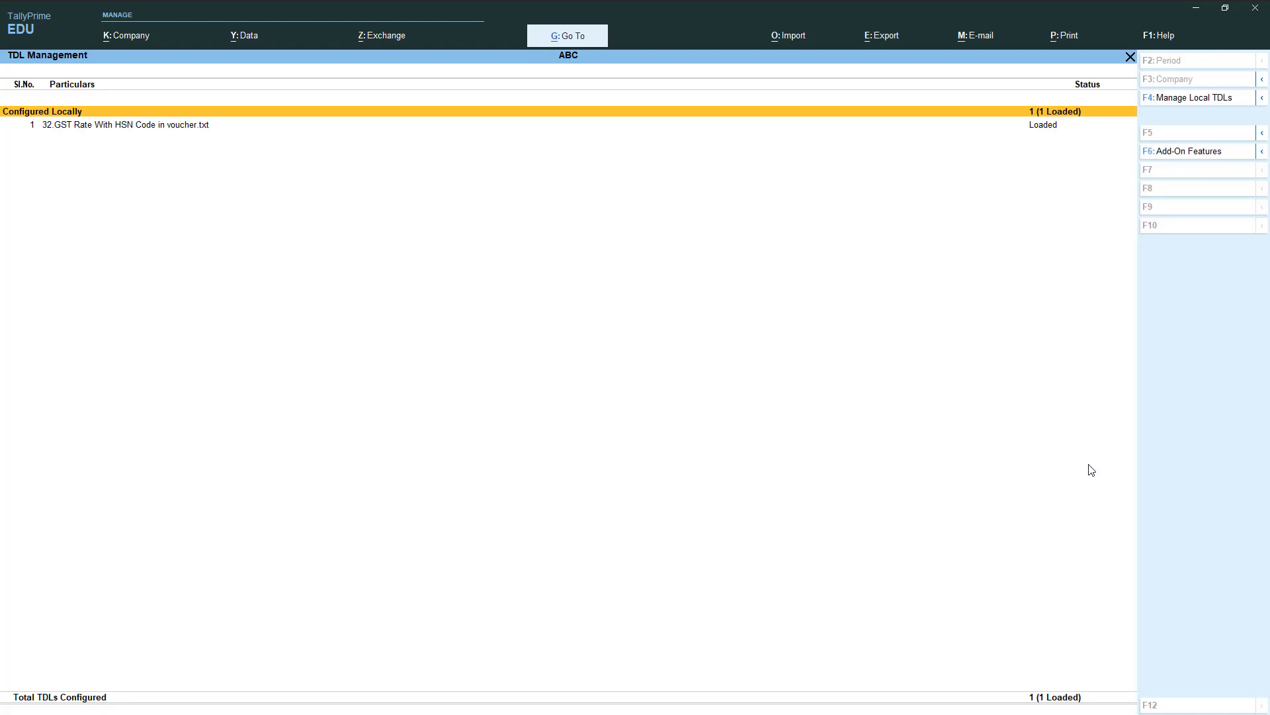
- Close TDL management, quit the empty sales voucher and start a fresh one
key(Escape)
key(Escape)
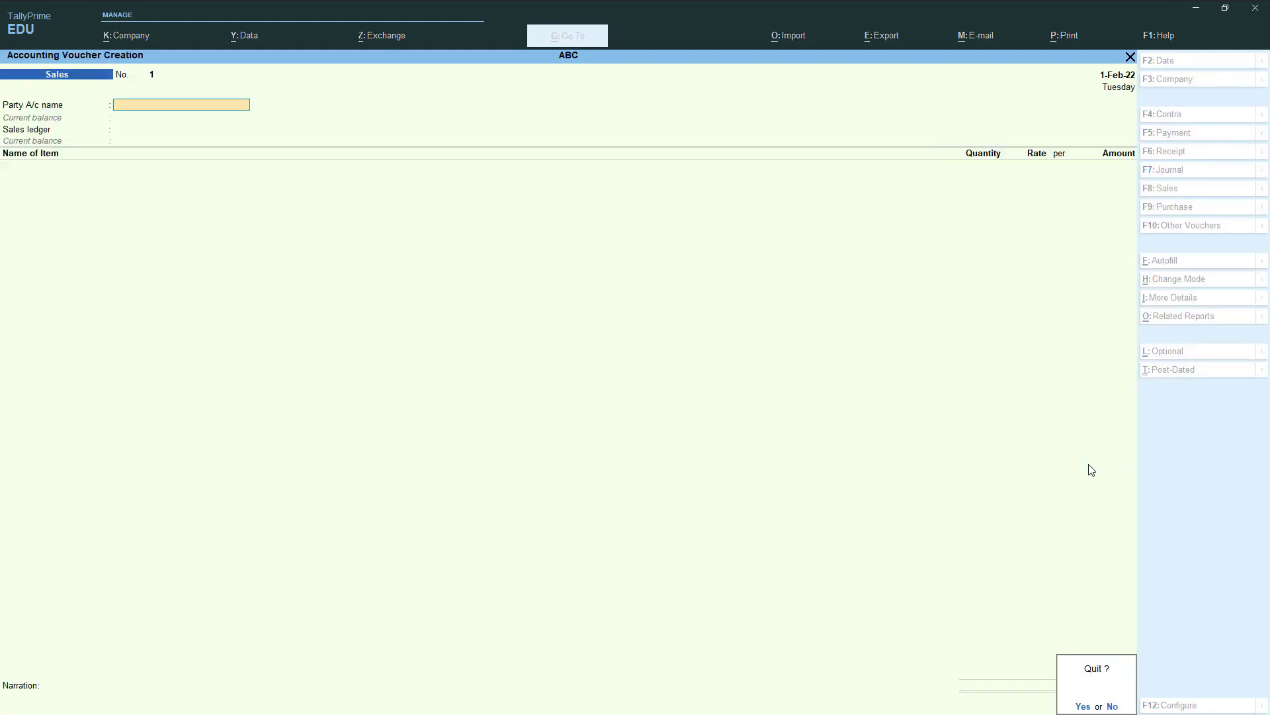
key(Return)
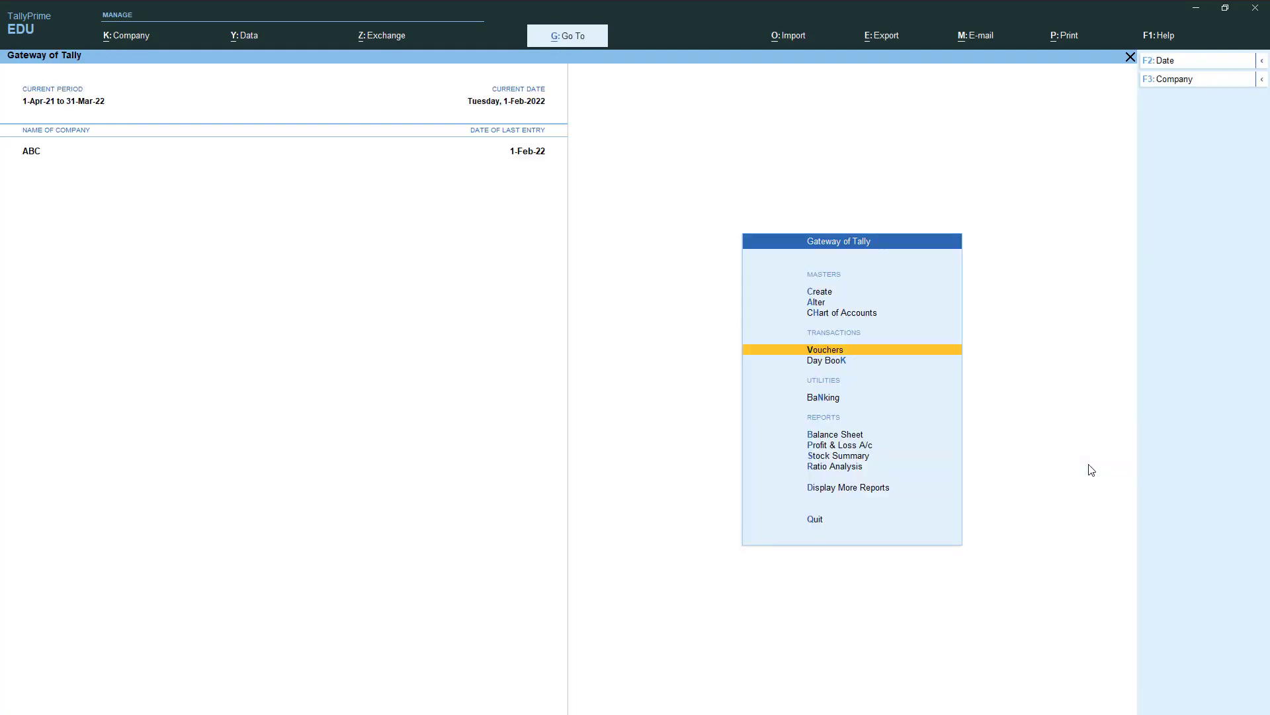
key(Return)
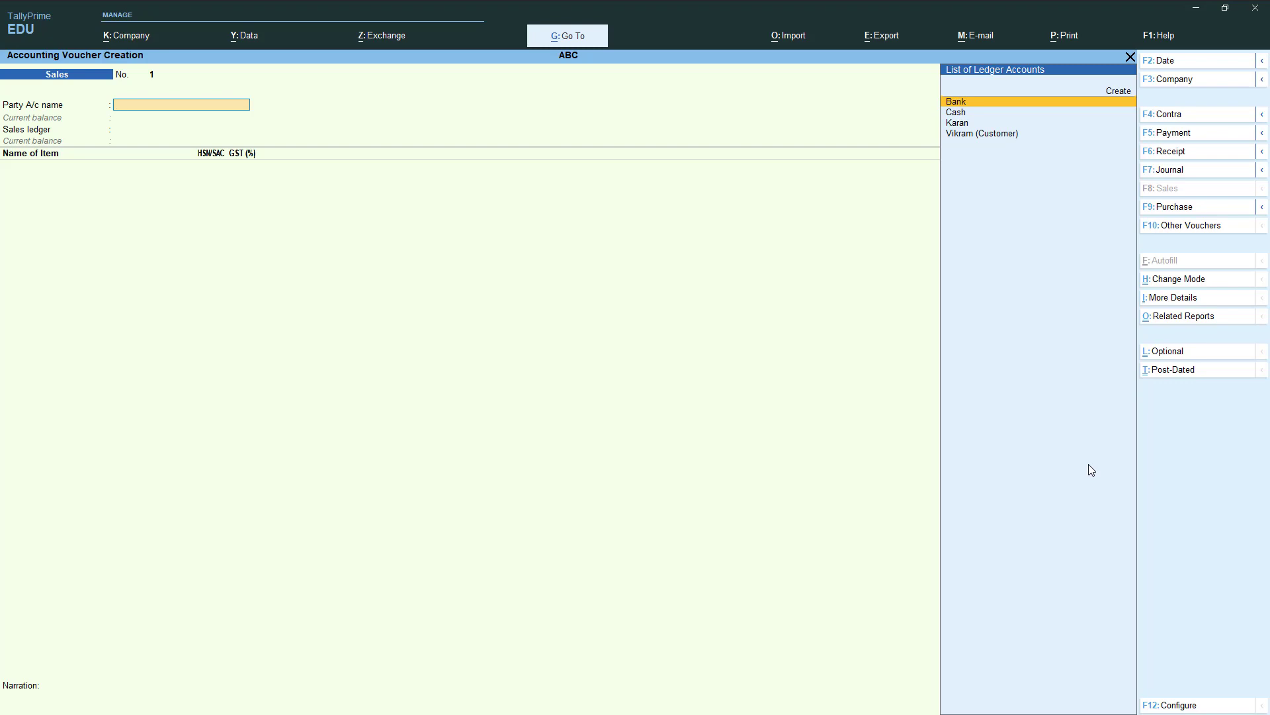
- Set the customer as the voucher's party account, leave the dispatch details blank, and choose Sales as the sales ledger
key(Down)
key(Down)
key(Down)
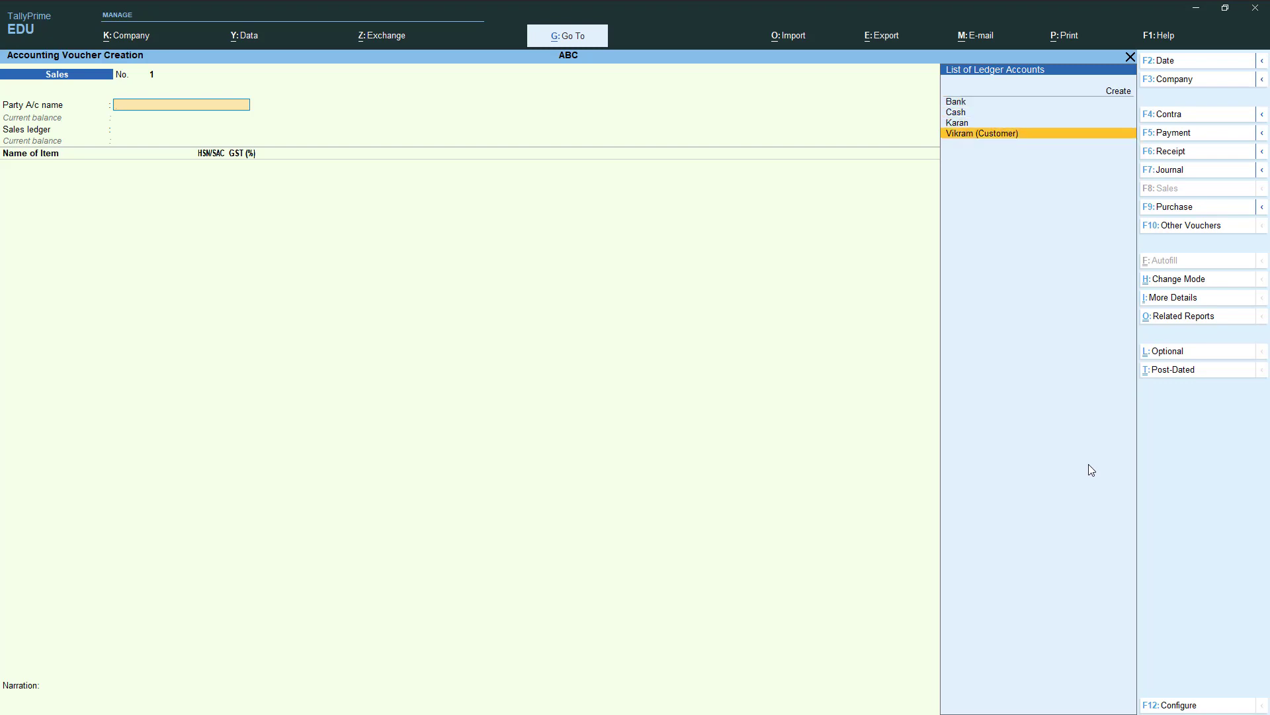
key(Return)
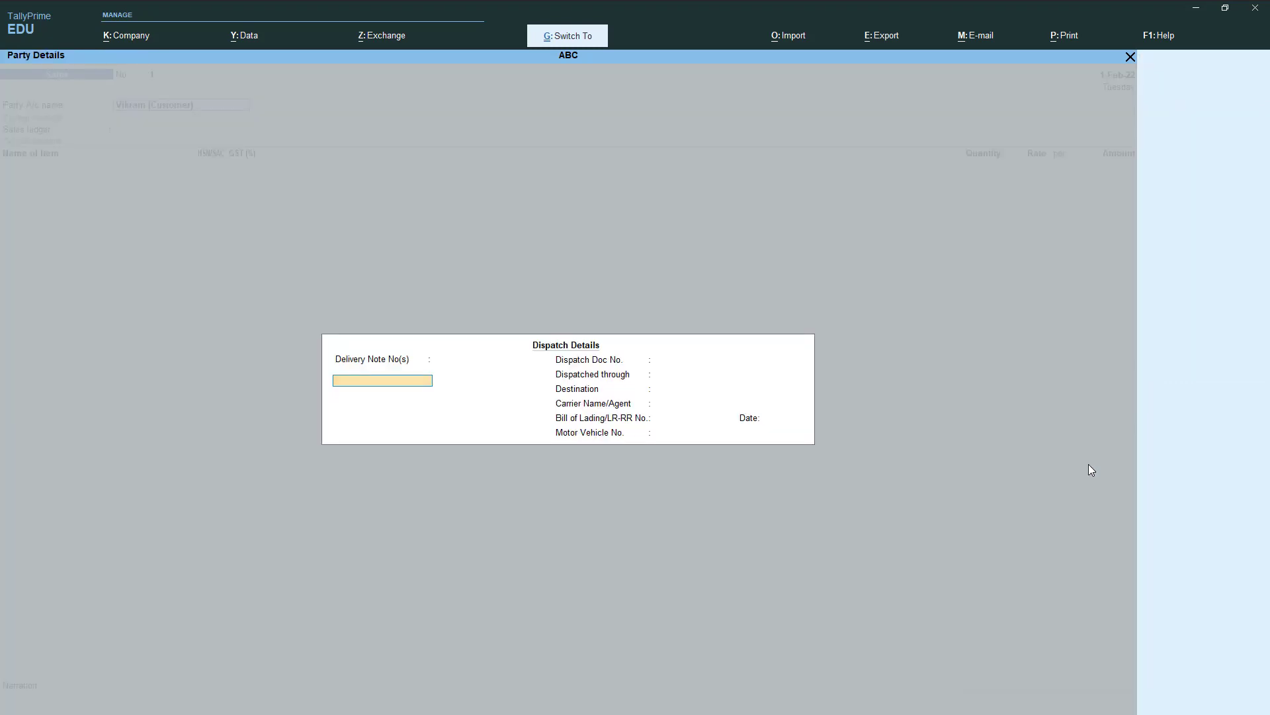
key(ctrl+a)
key(Return)
key(Return)
key(Return)
key(Return)
key(Return)
key(Return)
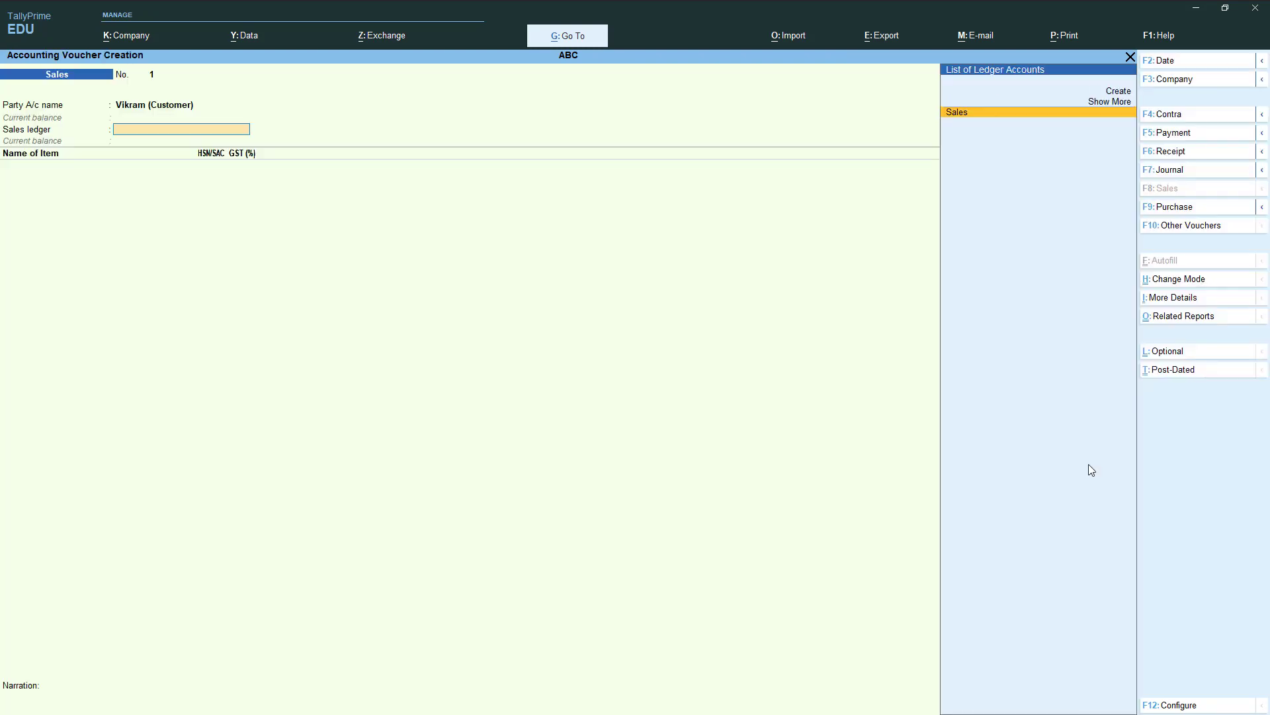
key(Return)
- Enter Dettol Soap as the first item with a quantity of 2 pcs at a rate of 40
key(Up)
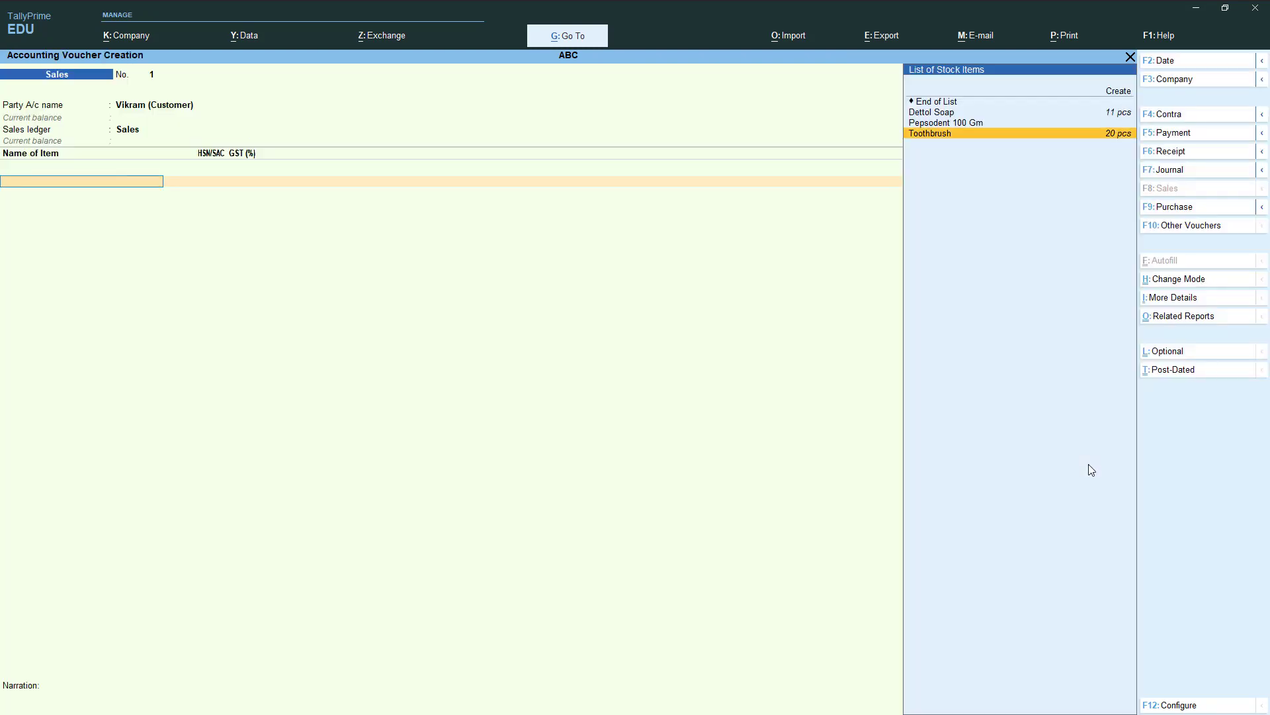
key(Up)
key(Up)
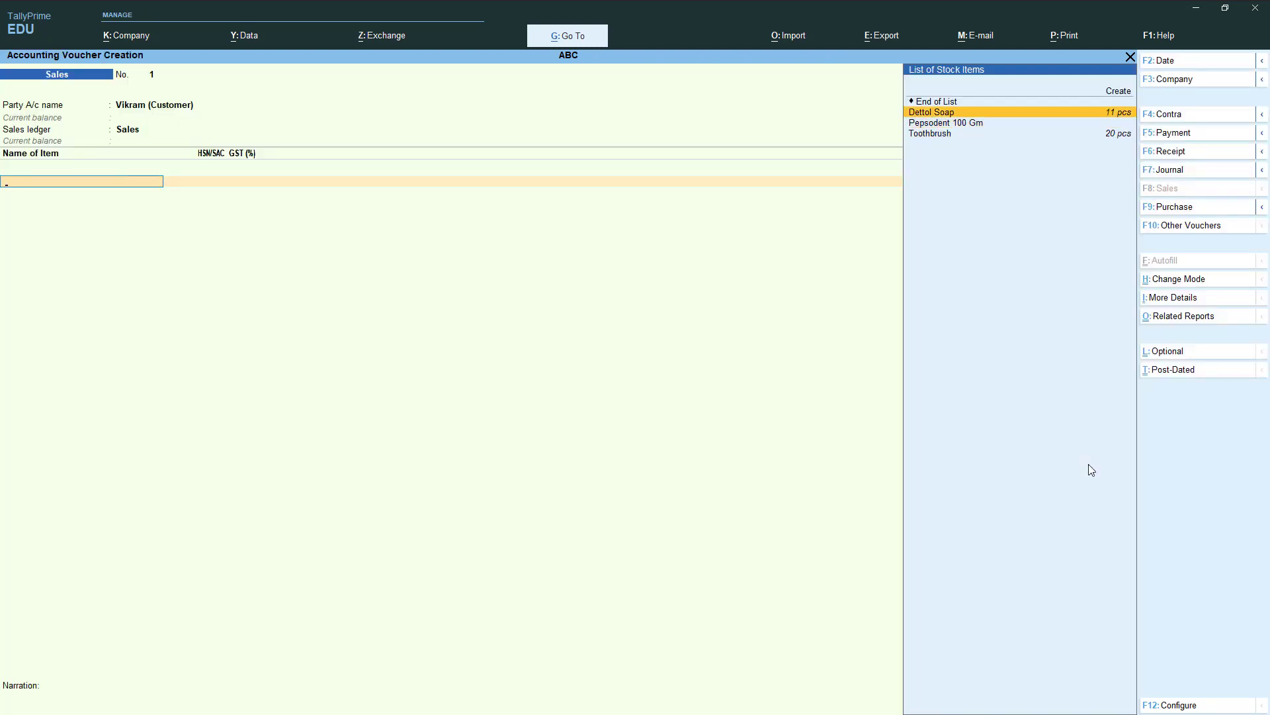
key(Return)
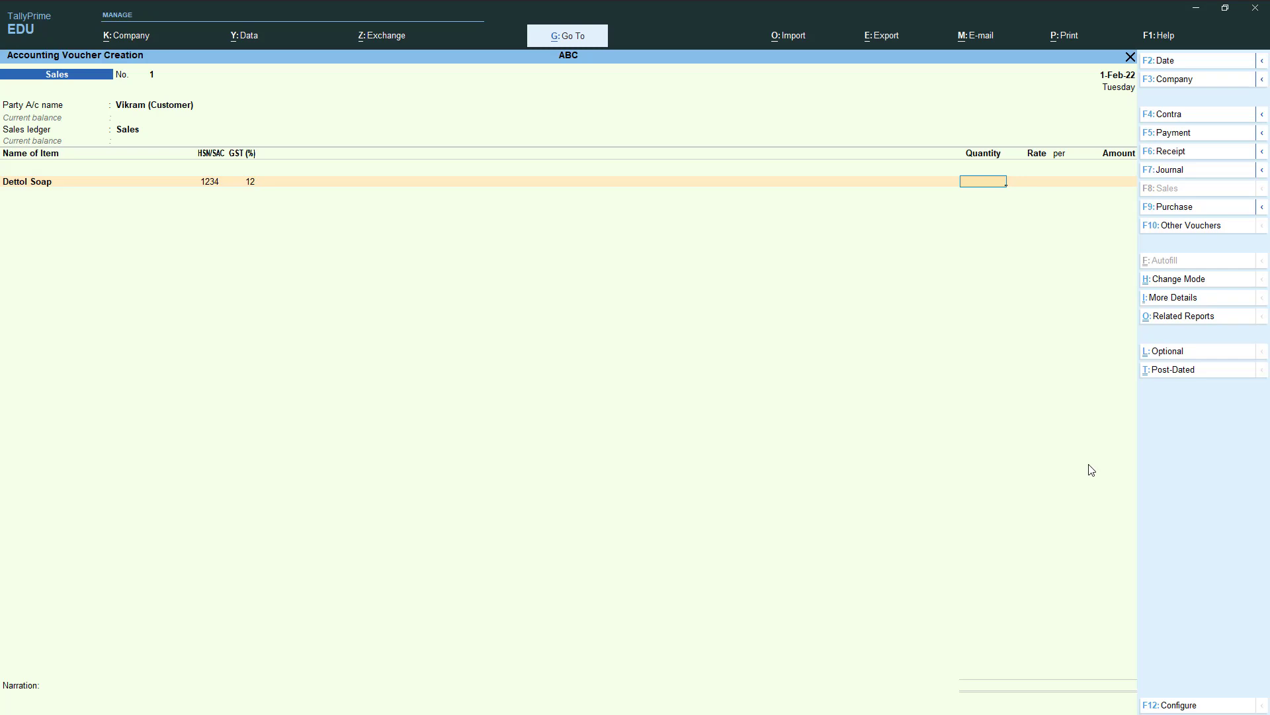
key(Return)
text(40)
key(Return)
key(Return)
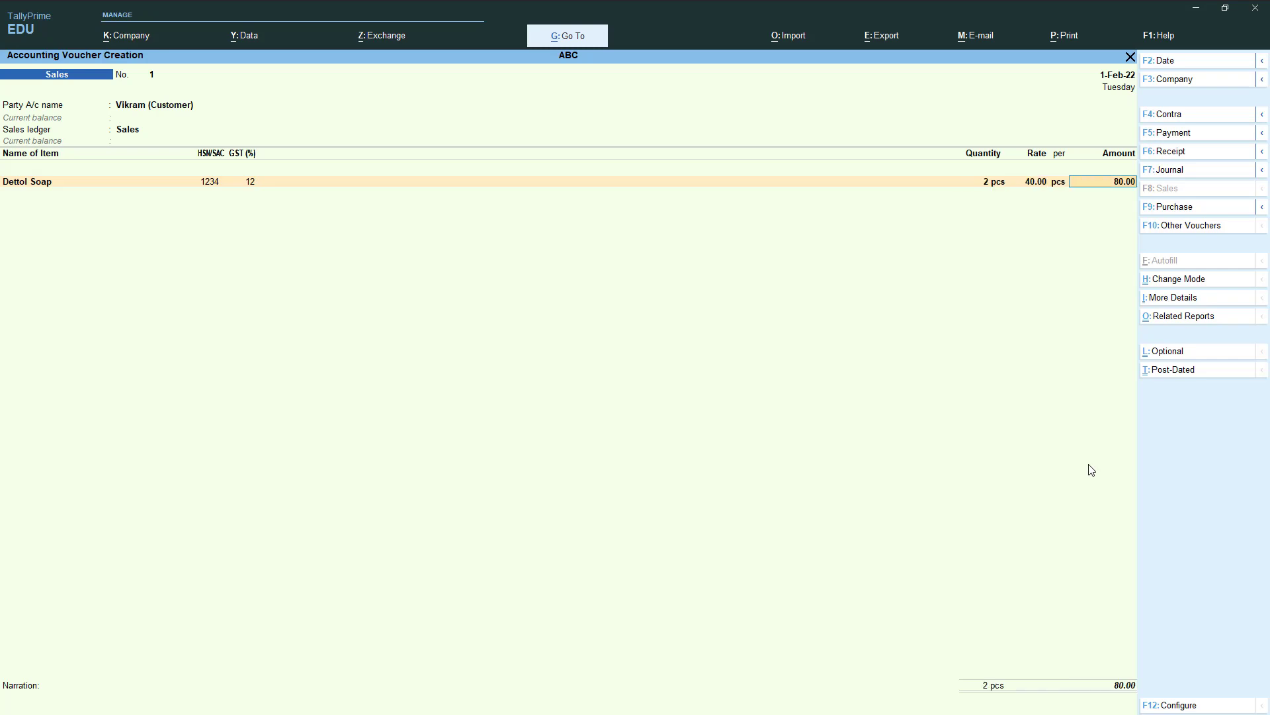
key(Return)
- Enter Pepsodent 100 Gm as the second item with 1 pcs at a rate of 50, and end the item list
key(Up)
key(Up)
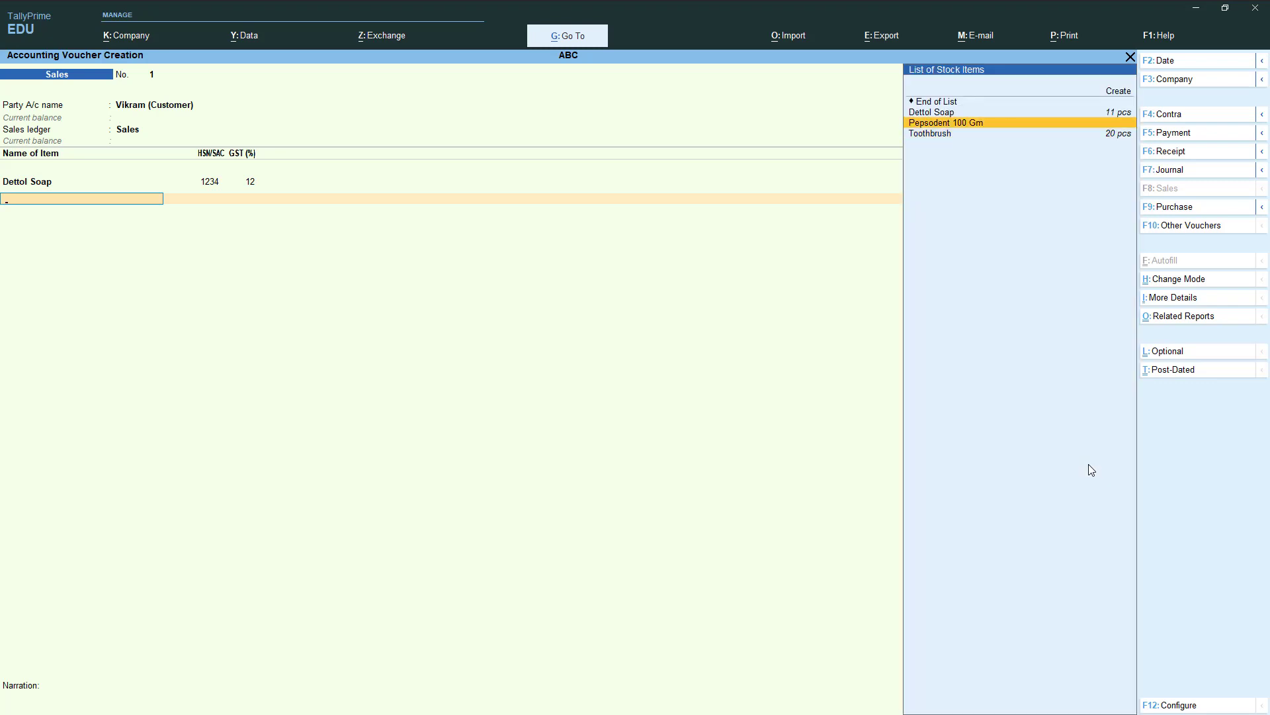
key(Return)
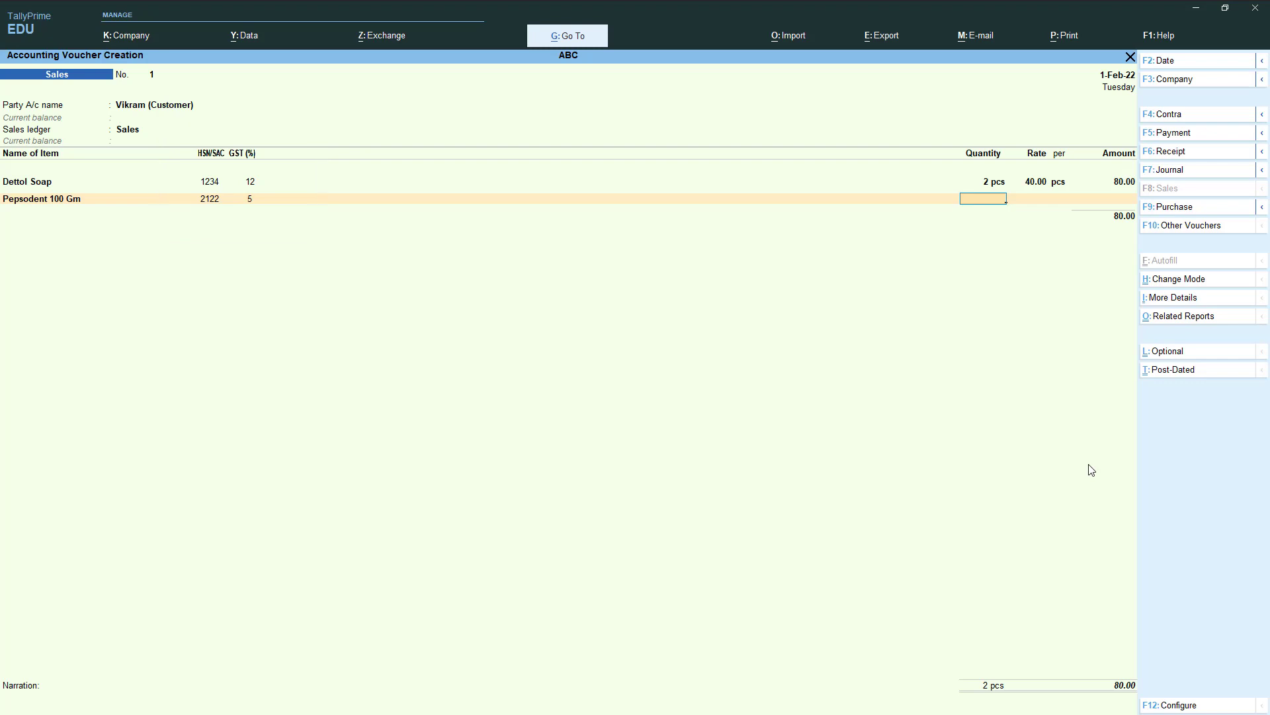
key(Return)
key(Return)
key(Return)
key(Return)
key(Return)
key(Return)
- Add the tax ledgers Output CGST @ 6% and Output SGST @ 6% below the items
key(Up)
key(Up)
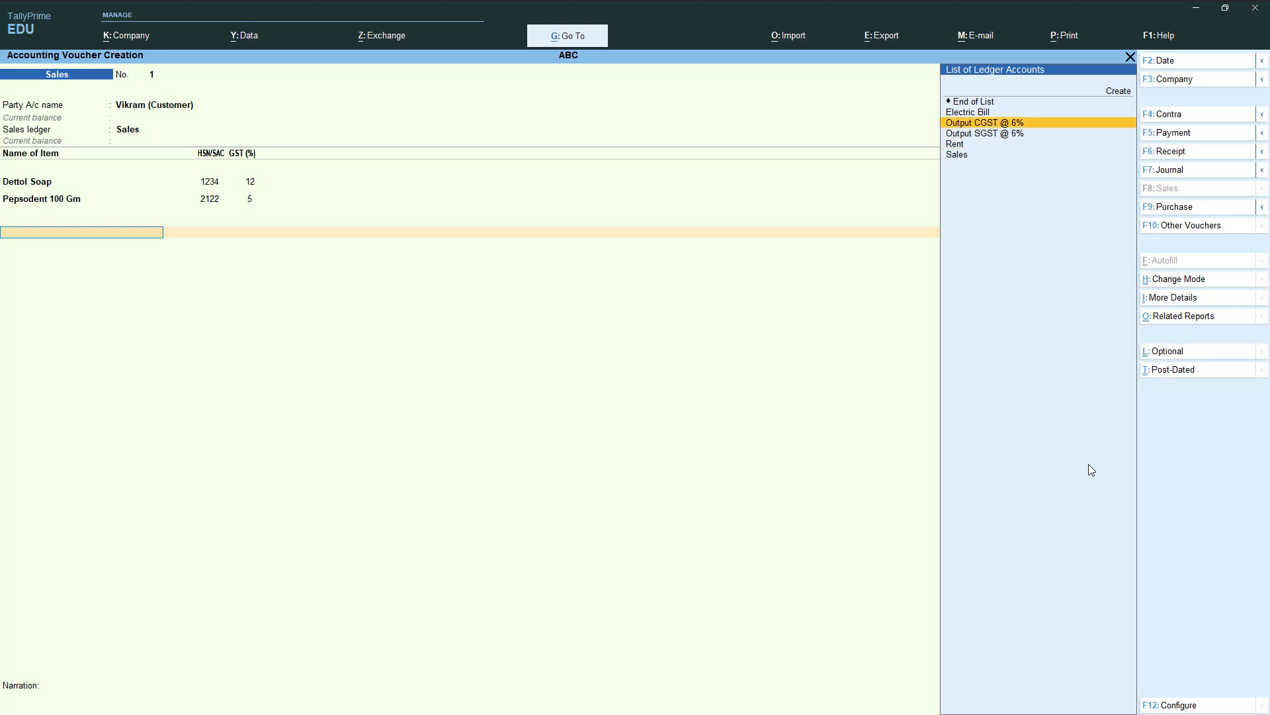
key(Return)
key(Return)
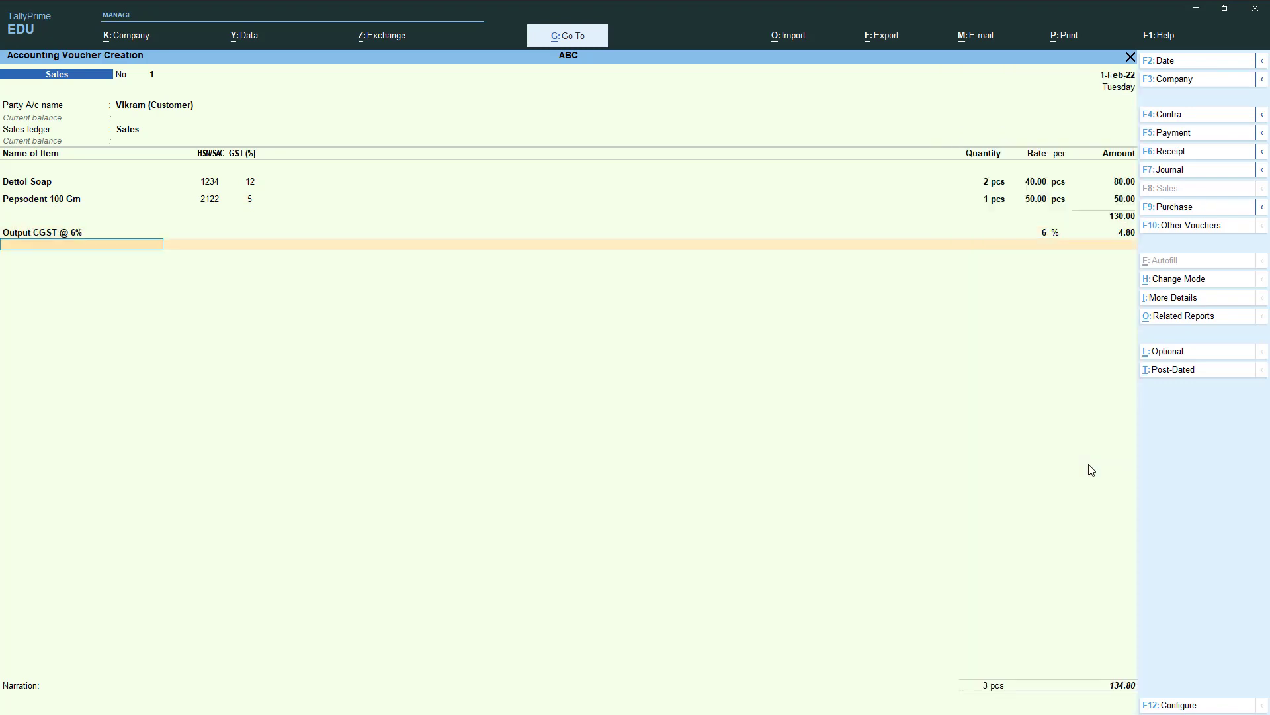
key(Up)
key(Up)
key(Return)
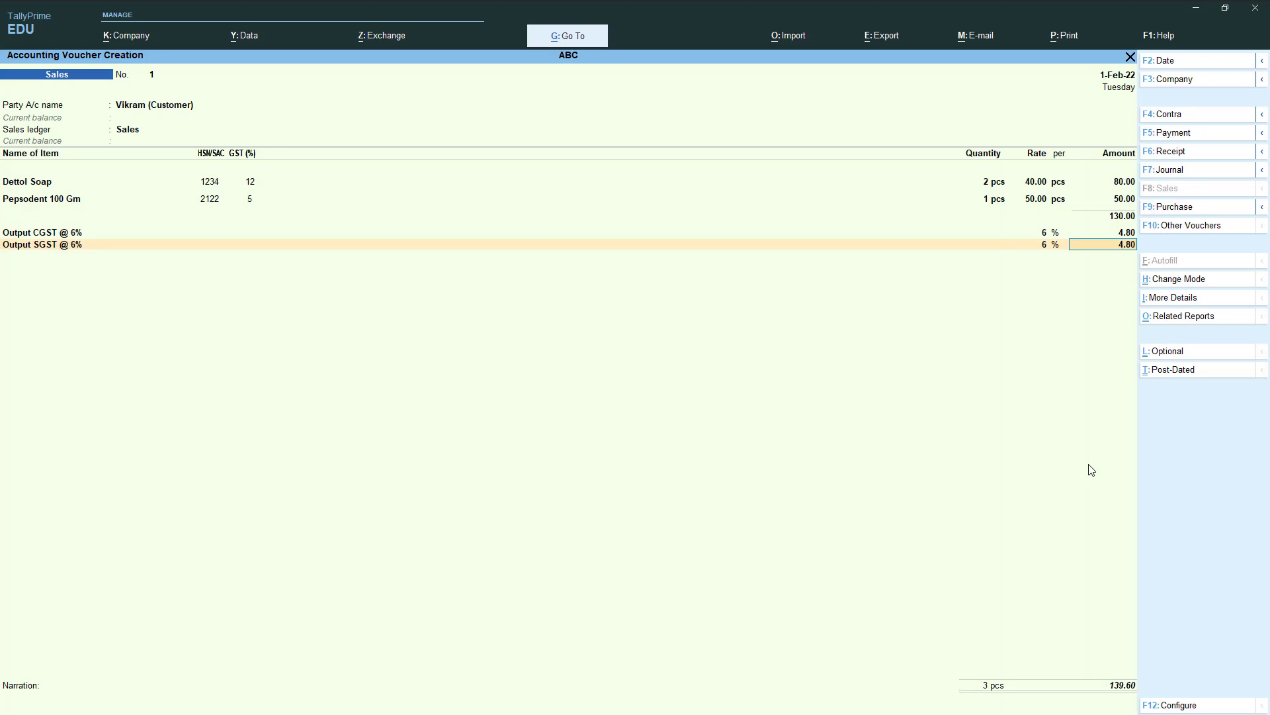
key(Return)
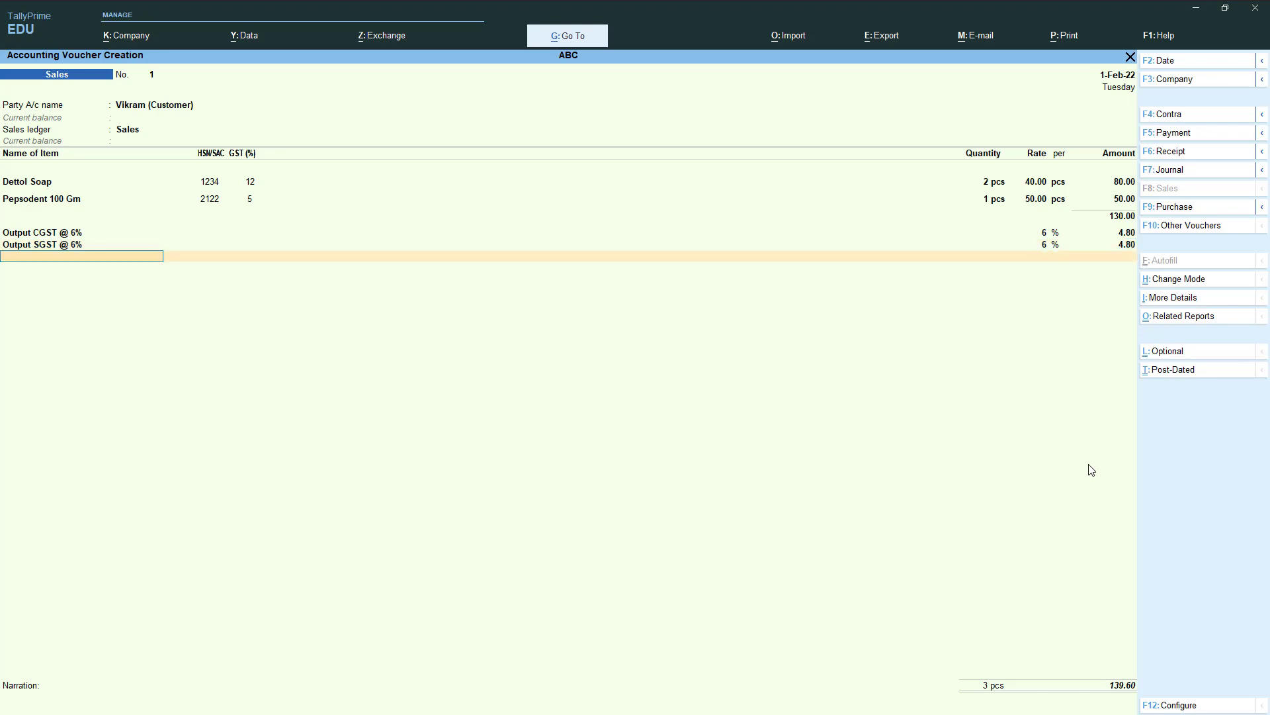
- Start a new tax ledger named Output Cgst @ 2.5% with GST as its type of duty
key(alt+c)
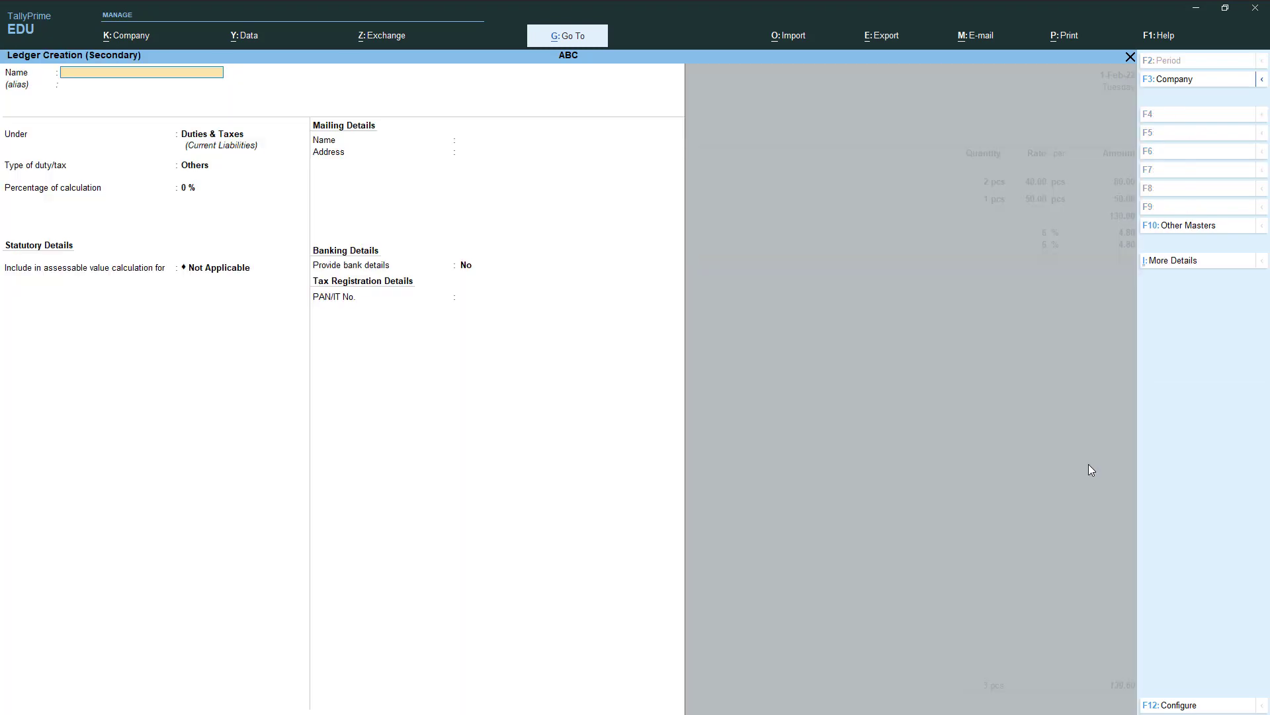
text(Output Cgst @ 2.5%)
key(Return)
key(Return)
key(Up)
key(Return)
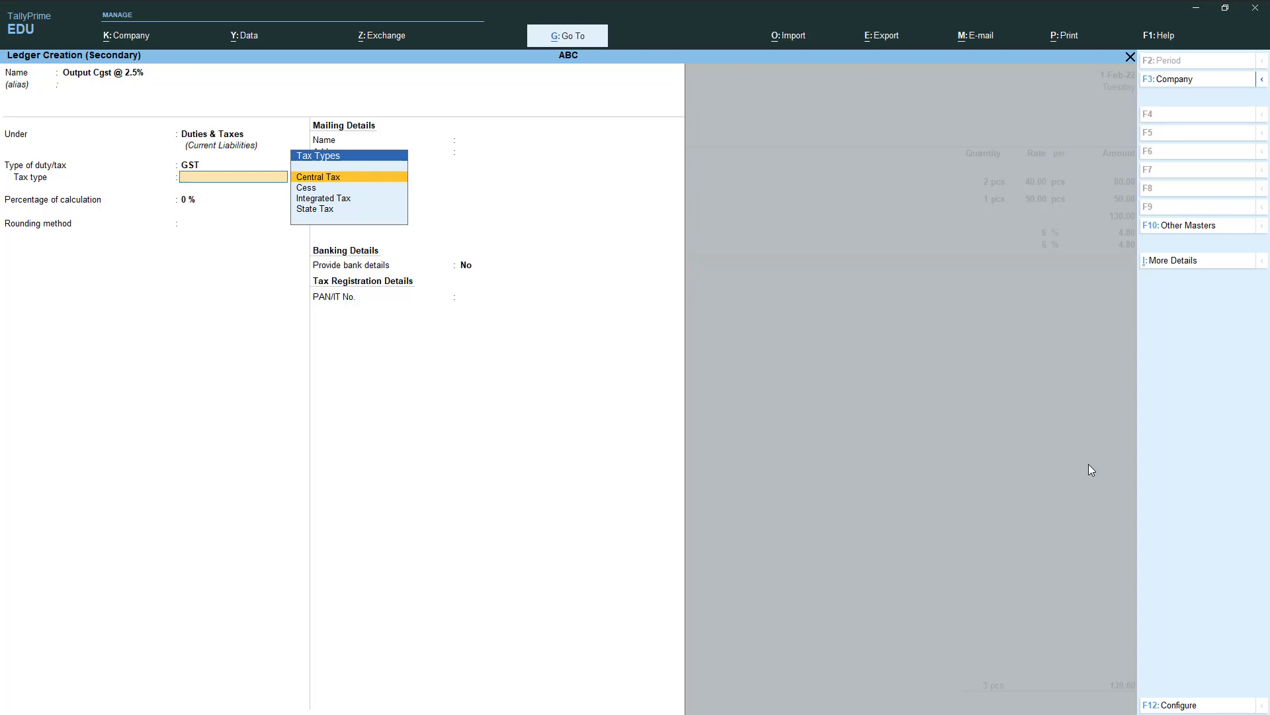
- Set the ledger's tax type to Central Tax at 2.5%, save it and add it to the voucher
key(Return)
text(2.5)
key(Return)
key(Return)
key(Return)
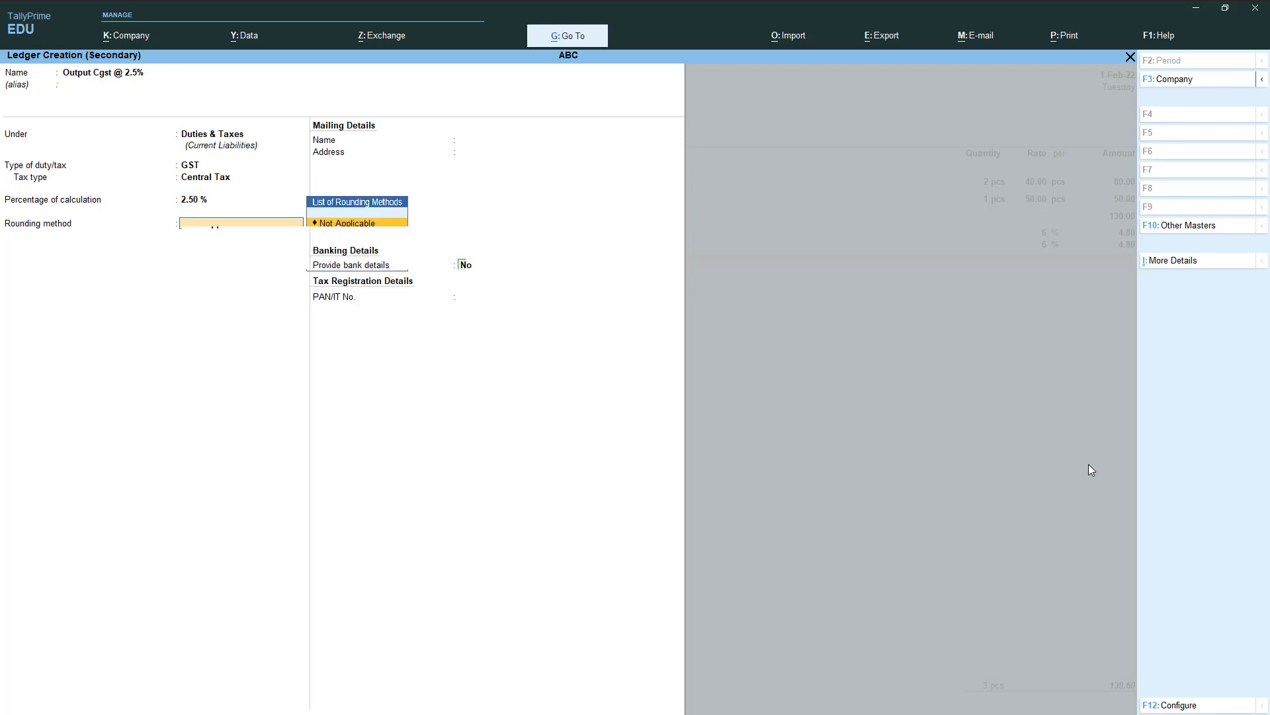
key(Return)
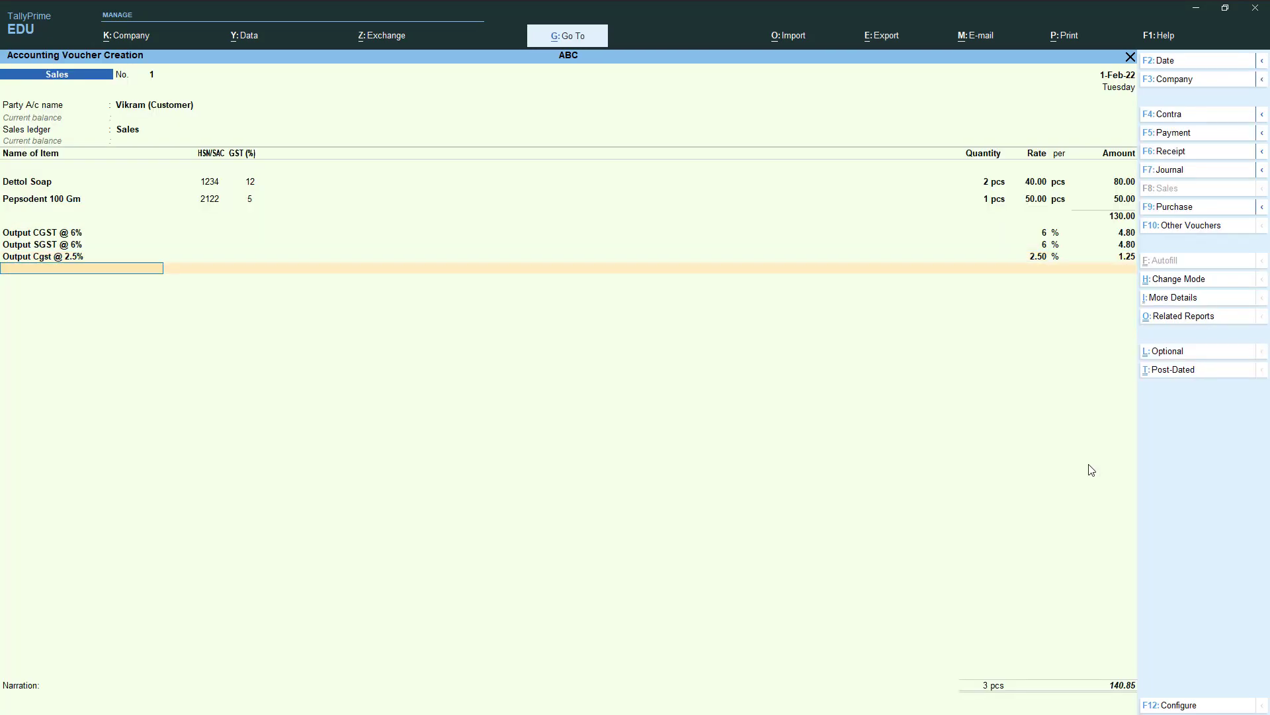
- Start another new tax ledger named Output Sgst @ 2.5% with GST as its type of duty
key(Up)
key(Up)
key(Up)
key(Up)
key(Up)
key(Up)
key(Up)
key(Up)
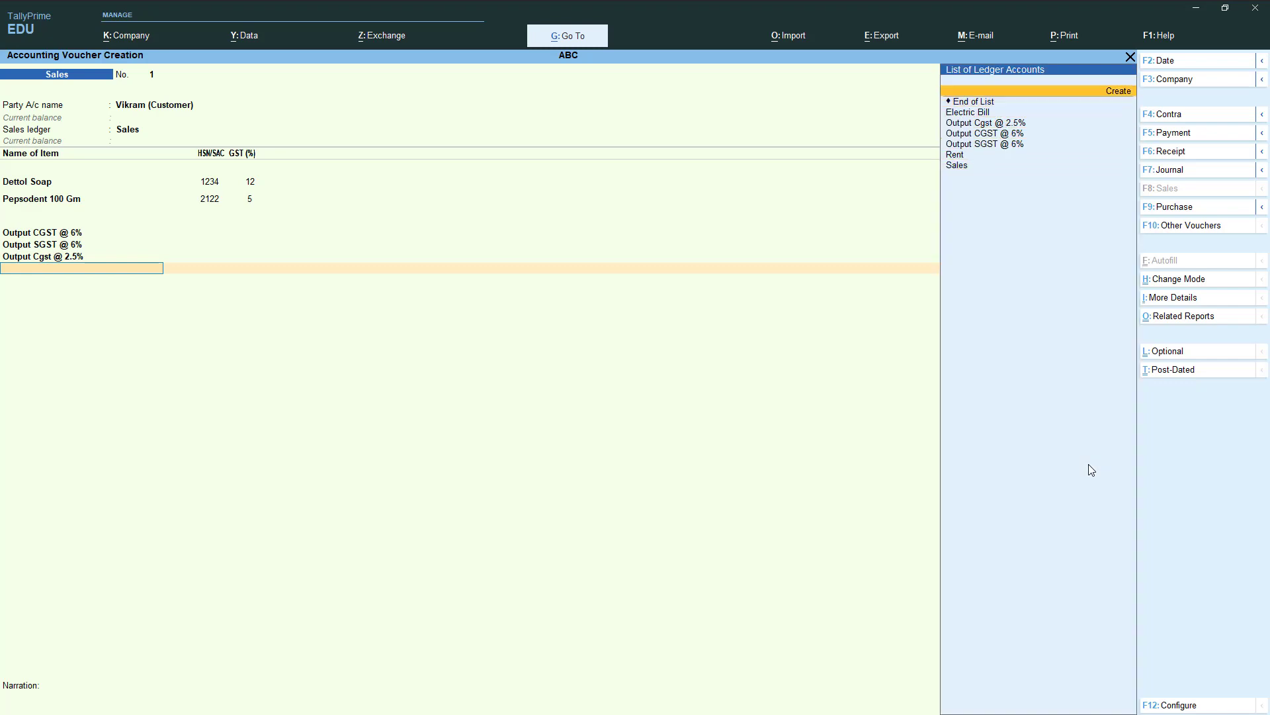
key(Return)
text(Output)
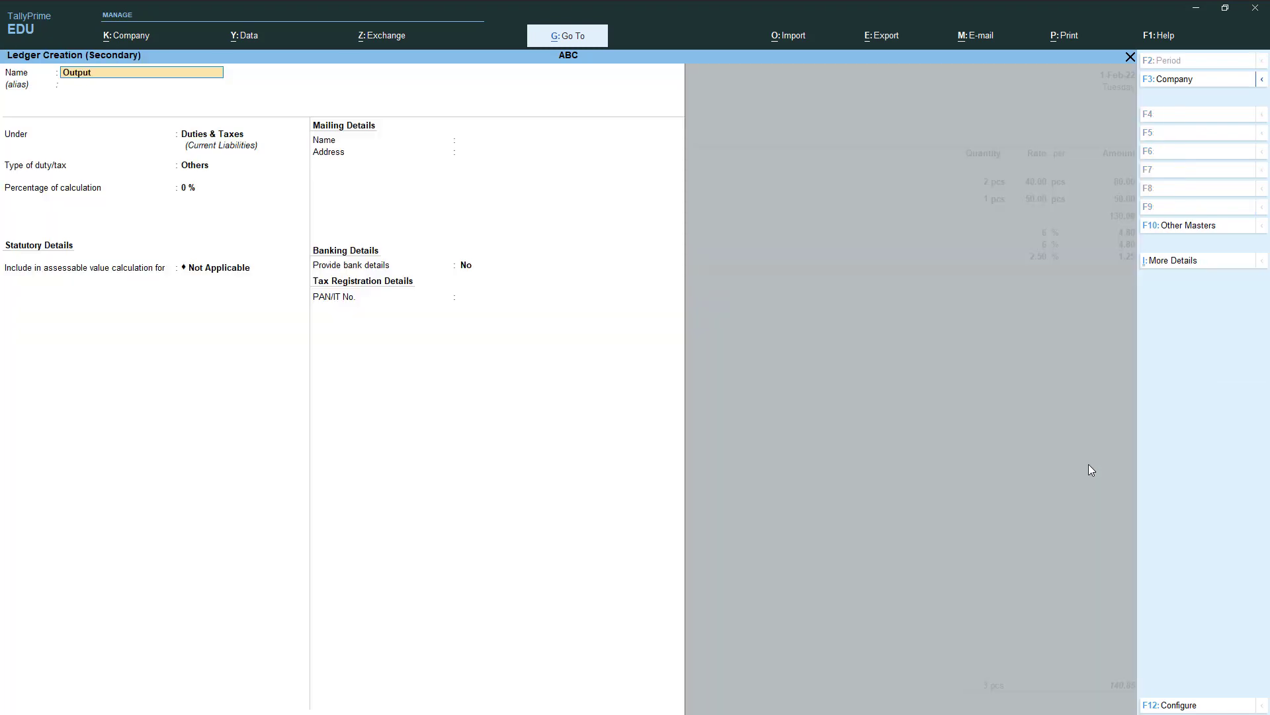
text( Sgst @ 2.5%)
key(Return)
key(Return)
key(Return)
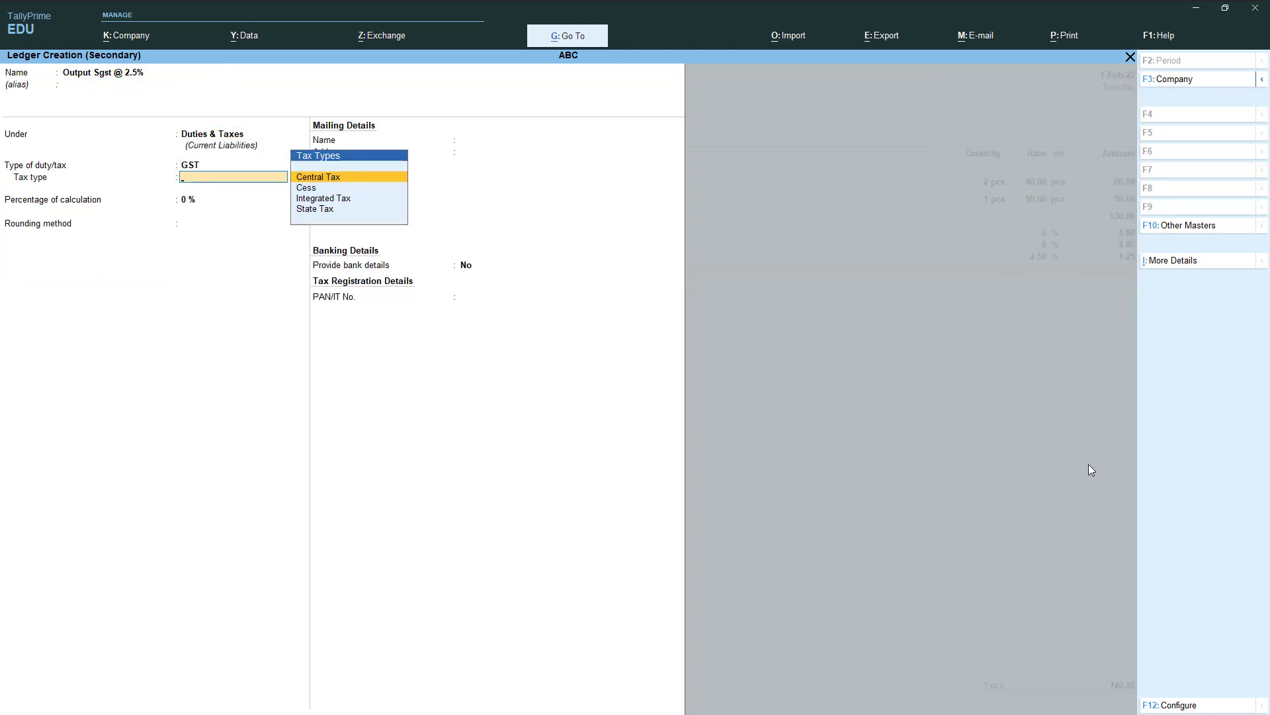
- Set the ledger's tax type to State Tax at 2.5%, save it and add it to the voucher
key(Down)
key(Down)
key(Down)
key(Return)
text(2)
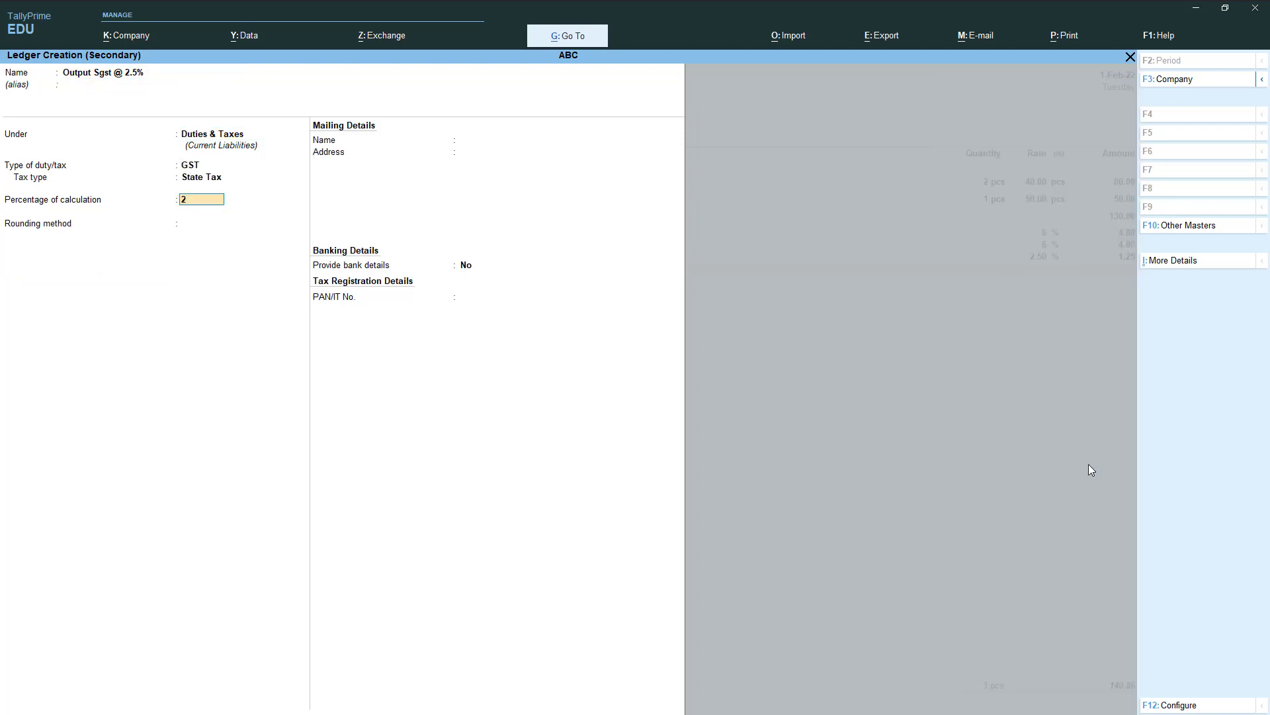
text(.5)
key(Return)
key(Return)
key(Return)
key(Return)
key(Return)
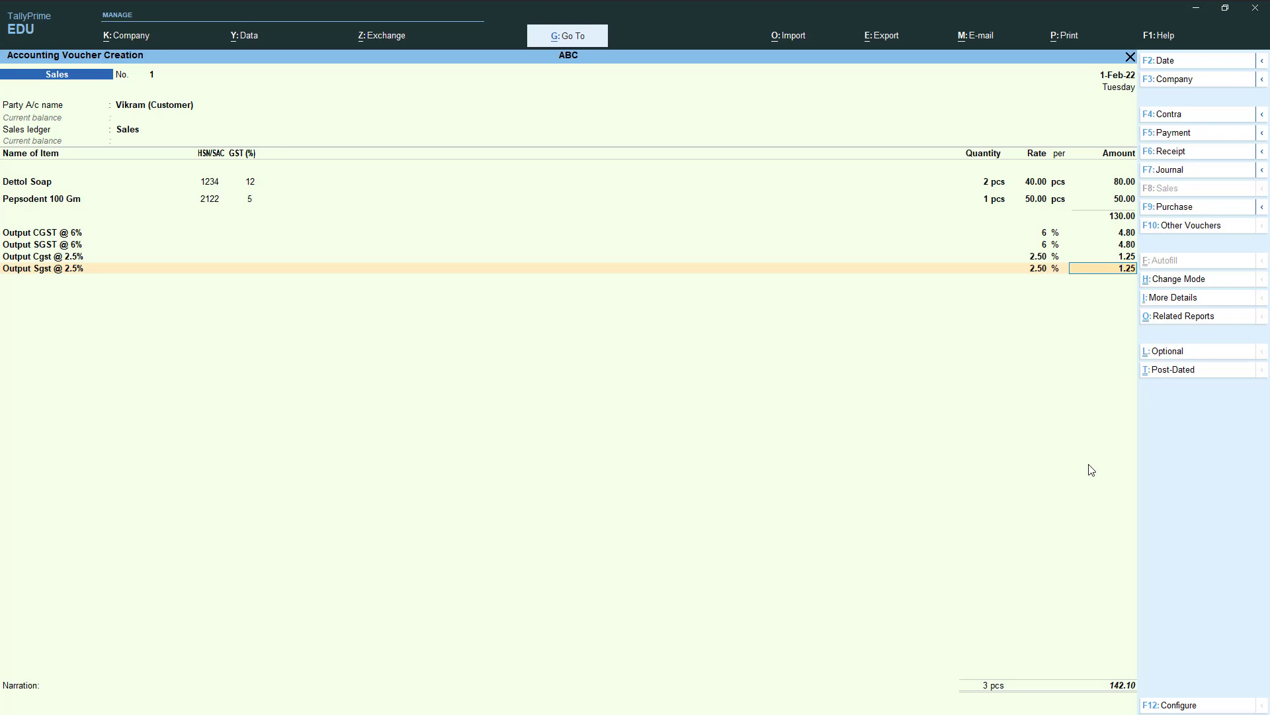
- Preview the voucher's Tax Invoice printout zoomed in, check its item and tax lines, and return to the voucher
key(alt+p)
key(Return)
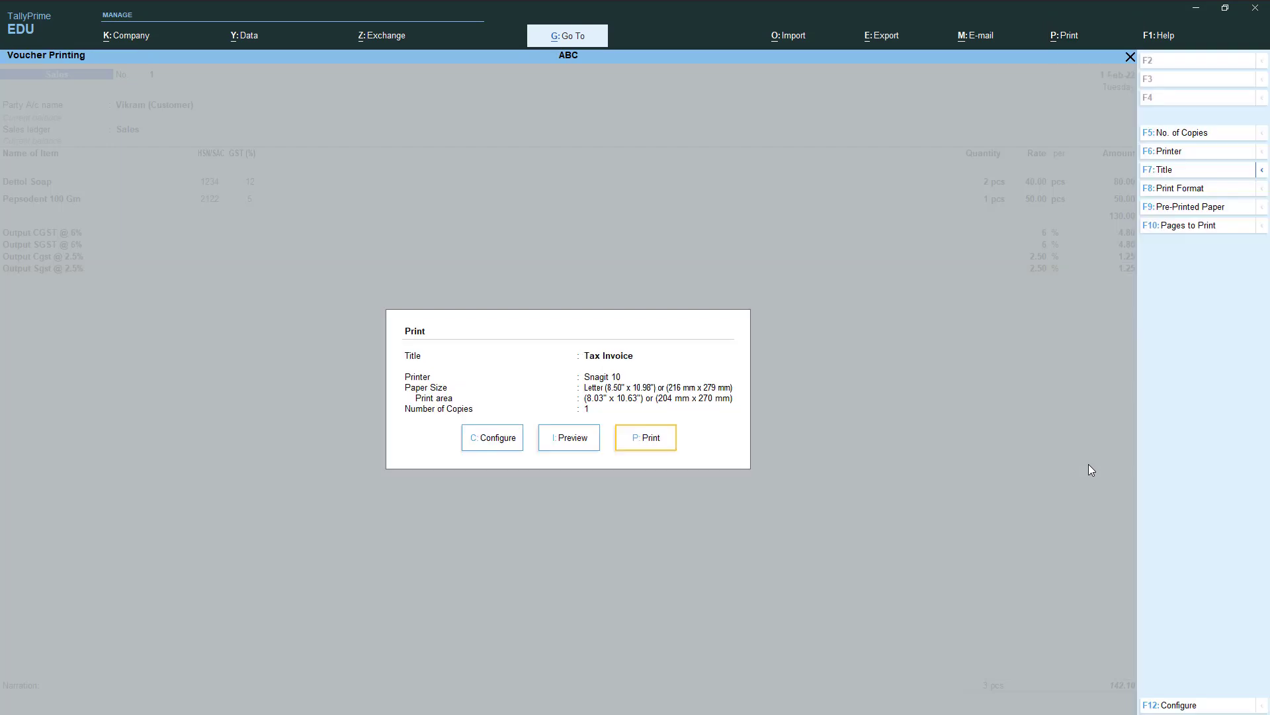
key(i)
key(alt+z)
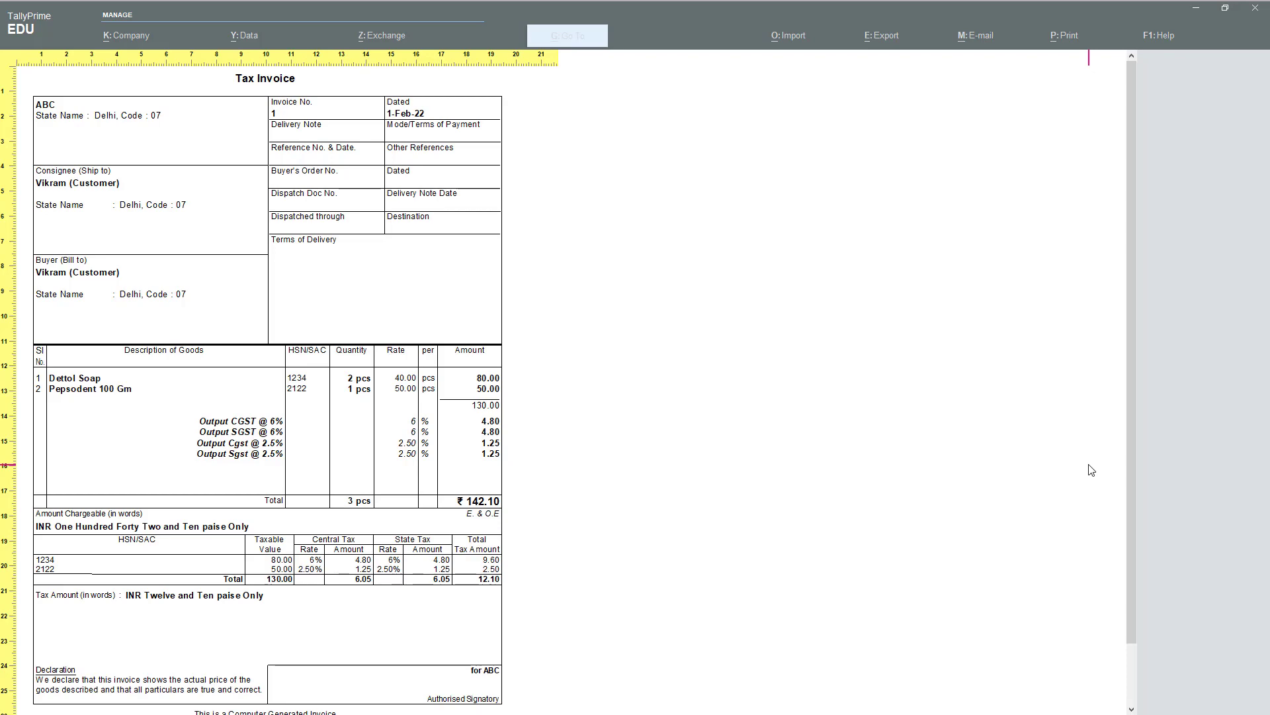
key(Escape)
key(Escape)
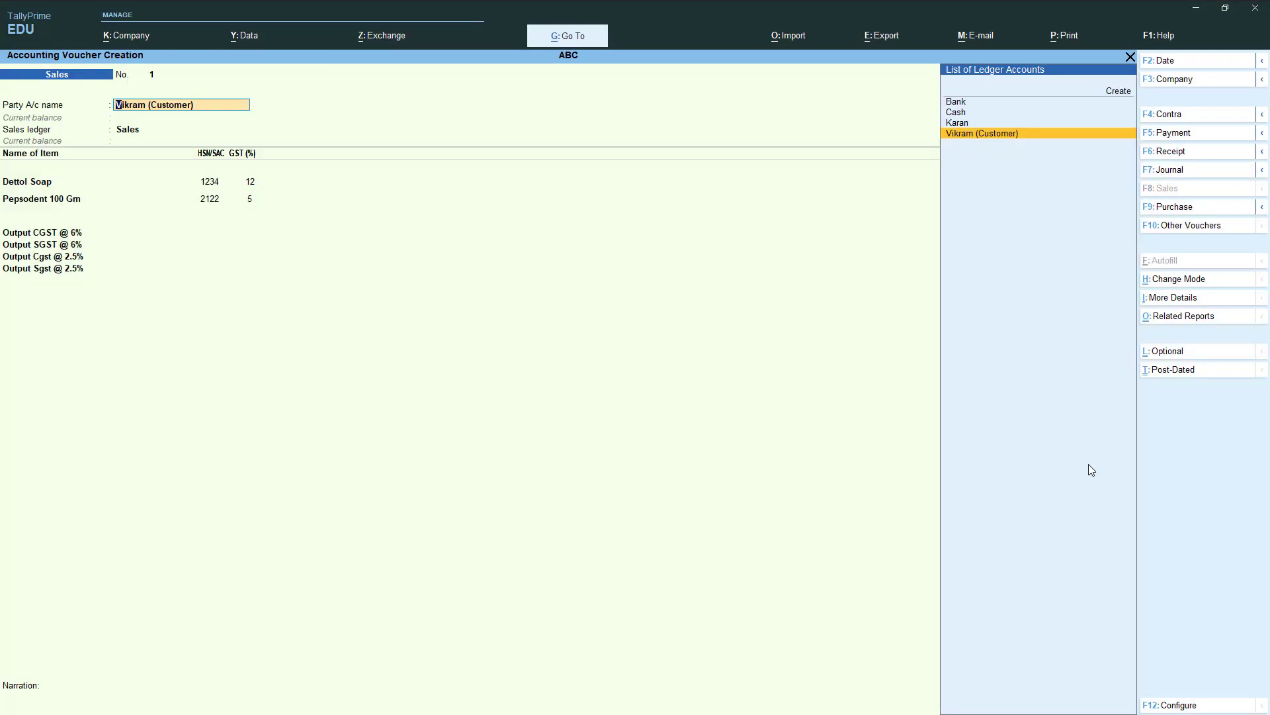